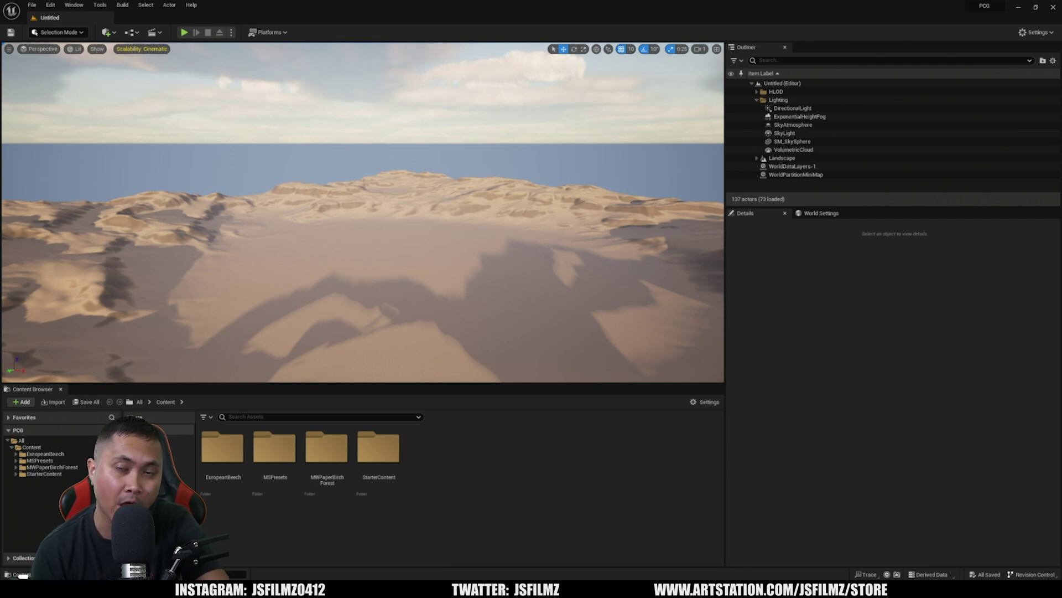
- Search the plugin list for "proce" to check whether the Procedural Content Generation Framework is enabled
left_click(51, 4)
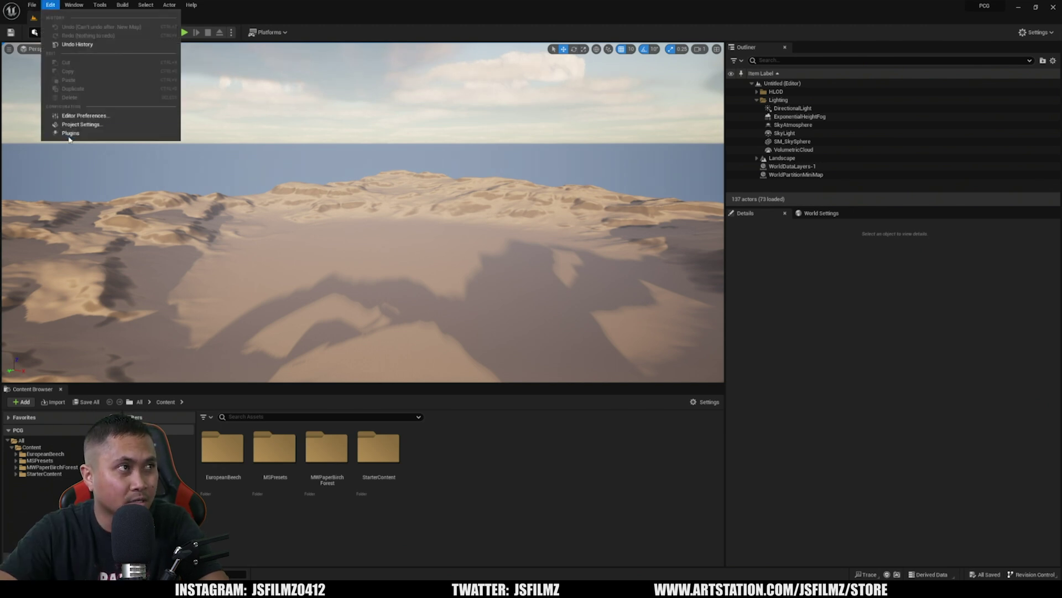
left_click(70, 132)
type("proce")
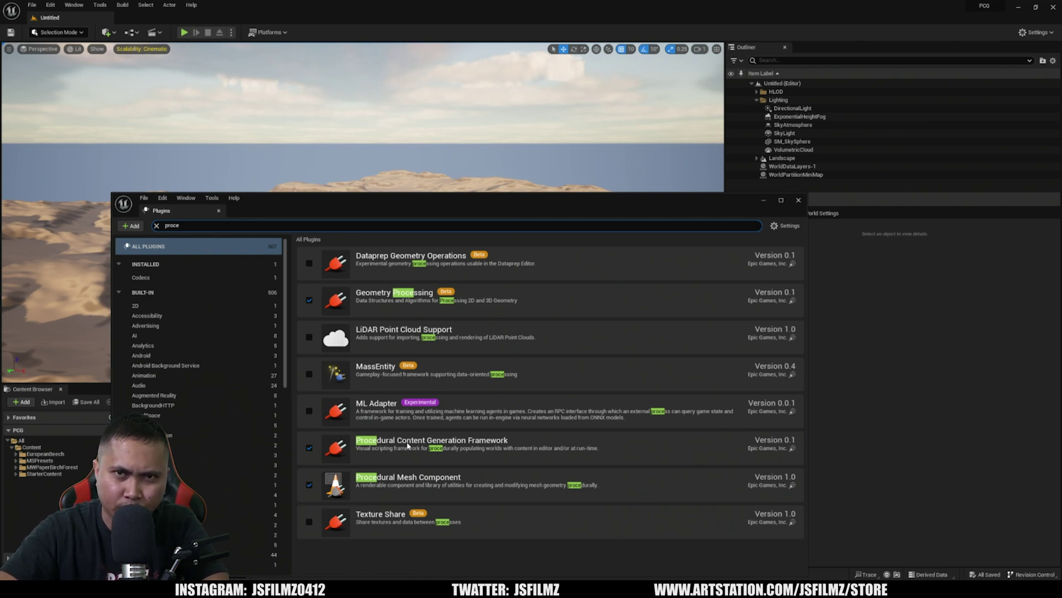
left_click(799, 200)
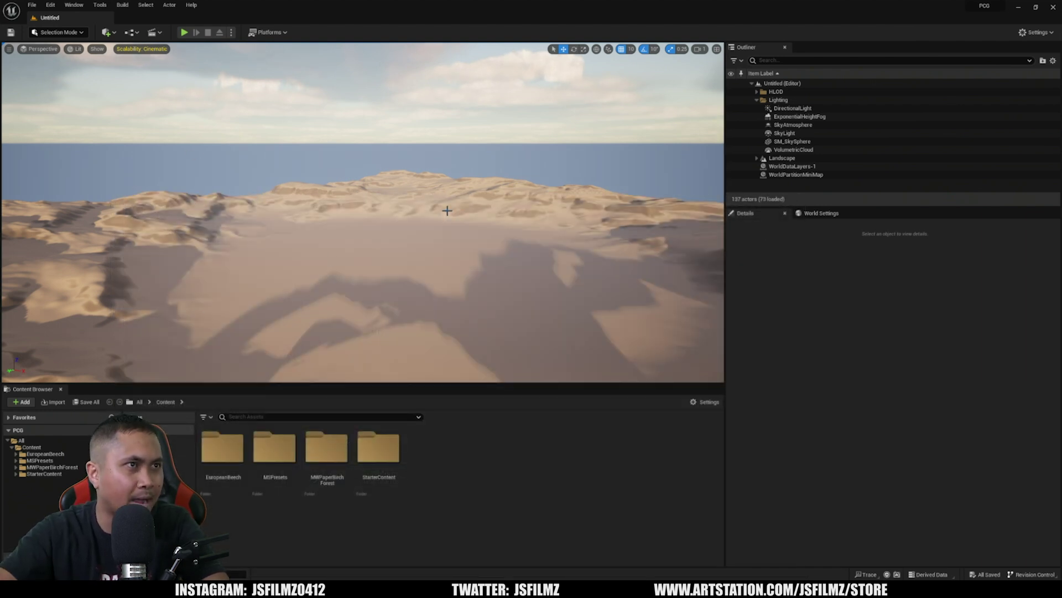
- Create a new basic level with lighting and a floor, and delete the floor
left_click(31, 5)
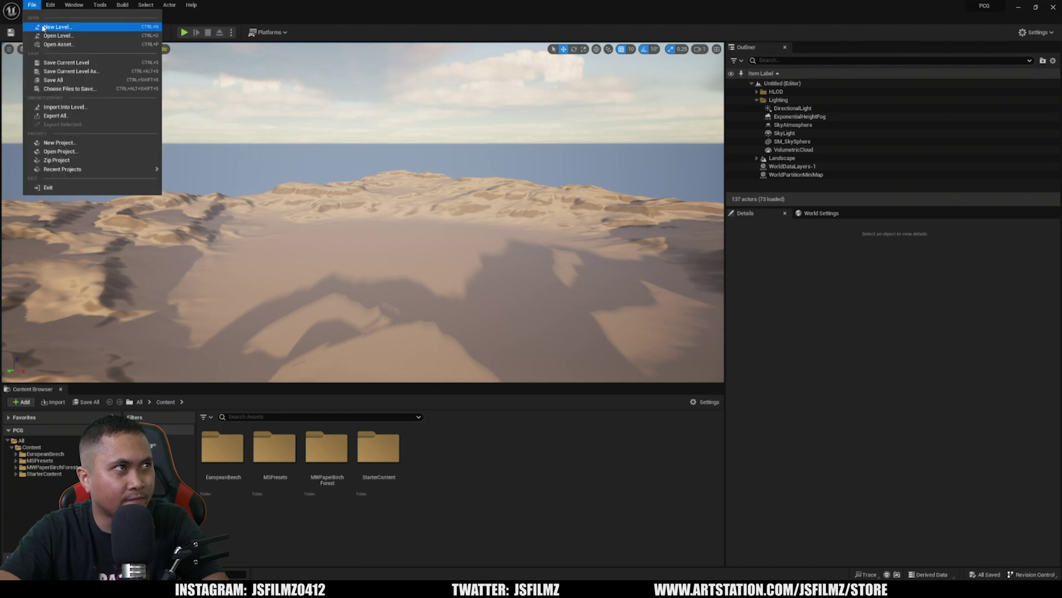
left_click(44, 27)
double_click(526, 229)
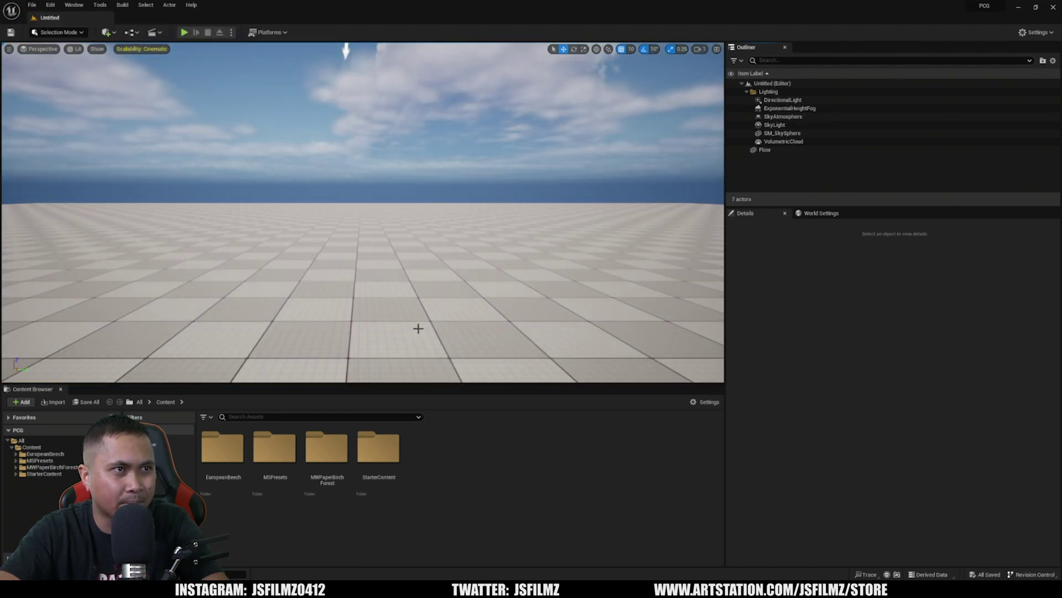
left_click(419, 328)
key("Delete")
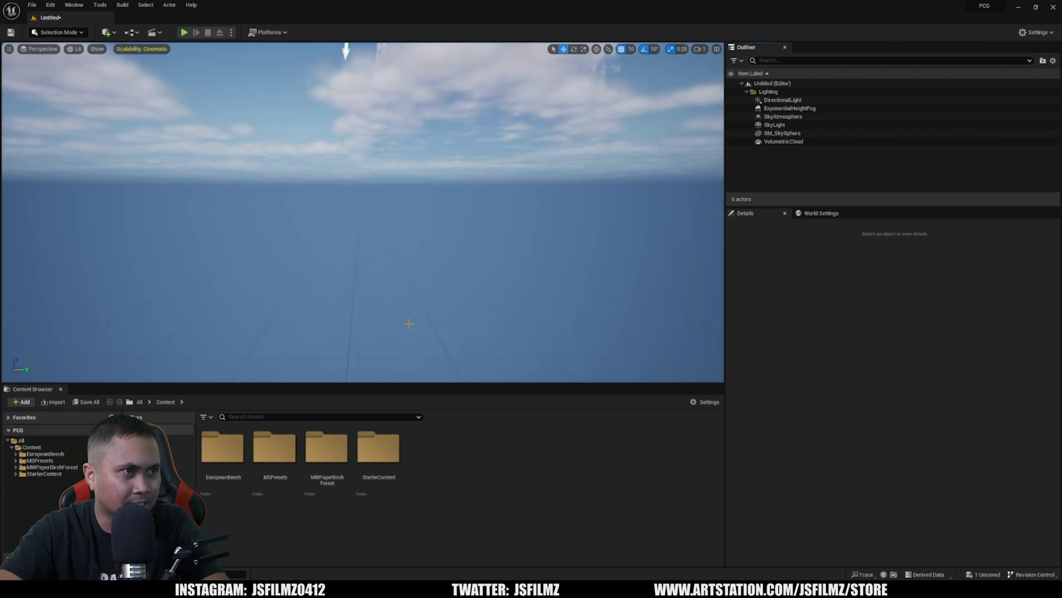
- Create a new landscape with 1 × 1 components and return to Selection Mode
left_click(67, 32)
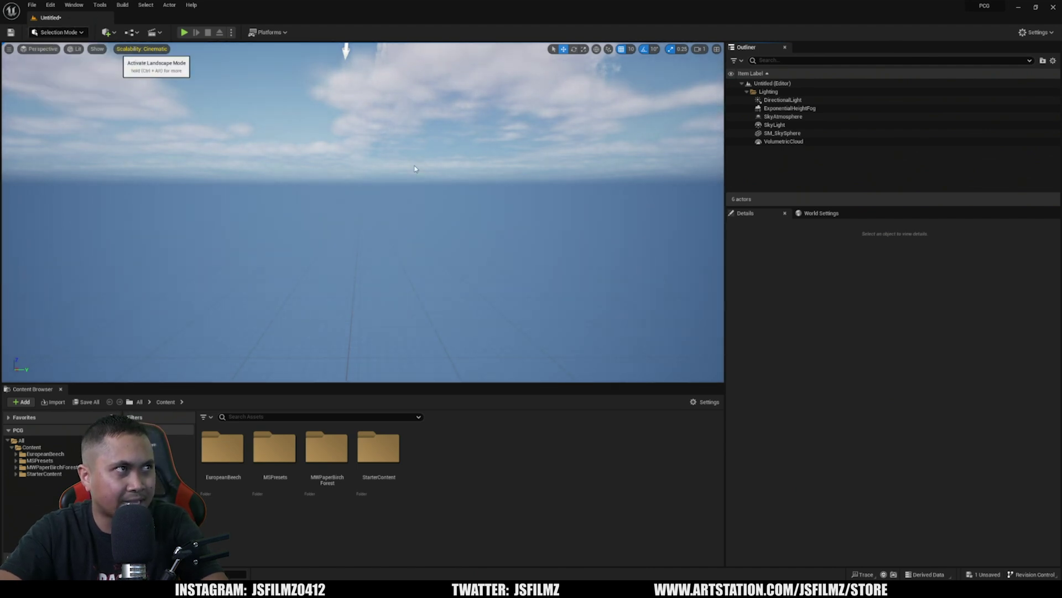
left_click(61, 55)
left_click(84, 260)
type("1")
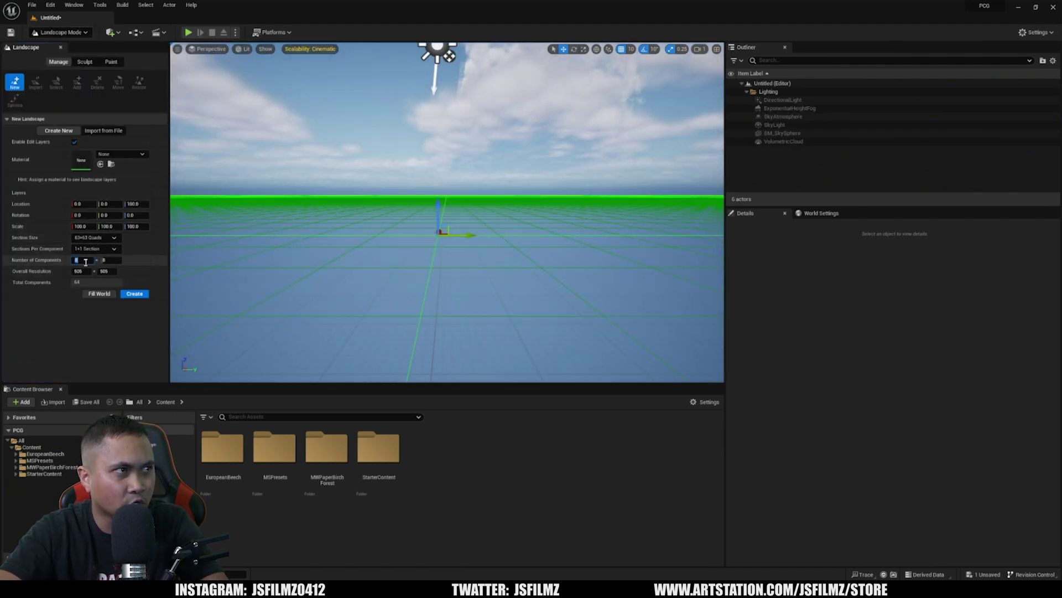
key("Tab")
type("1")
left_click(133, 293)
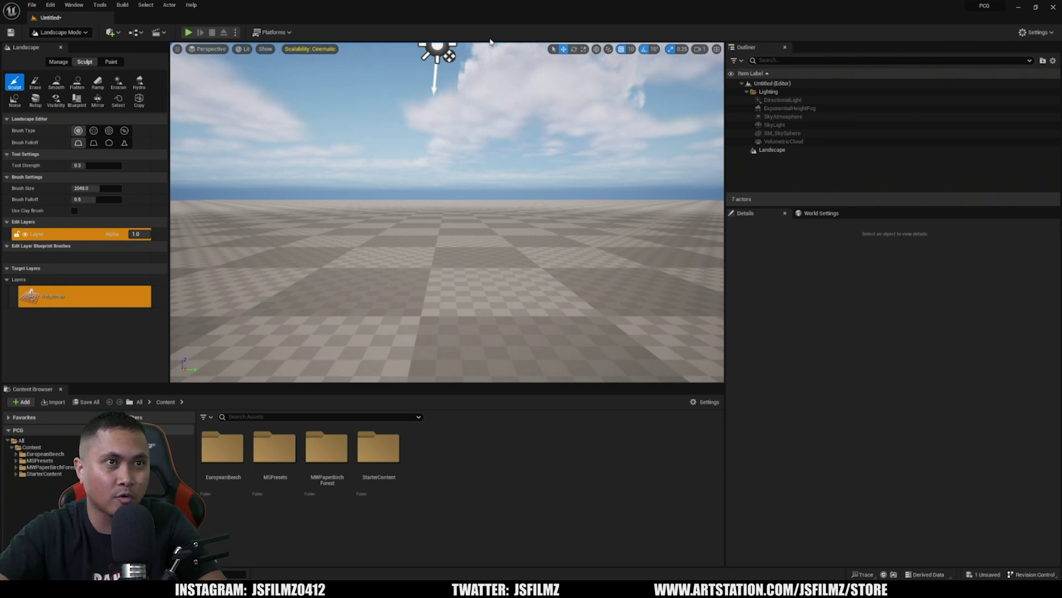
right_click_drag(619, 213, 642, 244)
right_click_drag(495, 91, 490, 79)
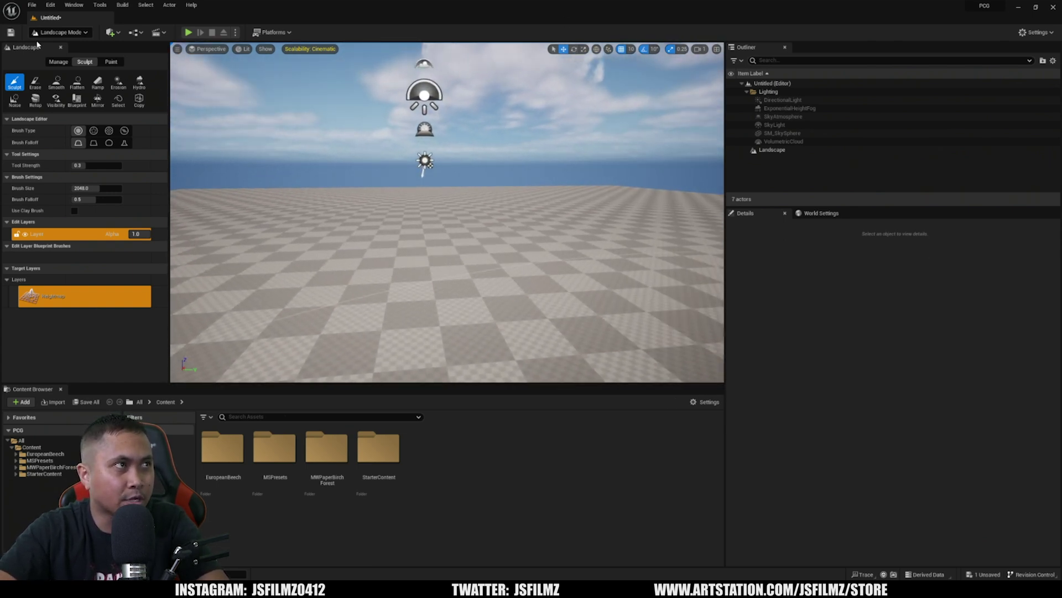
left_click(59, 32)
left_click(60, 45)
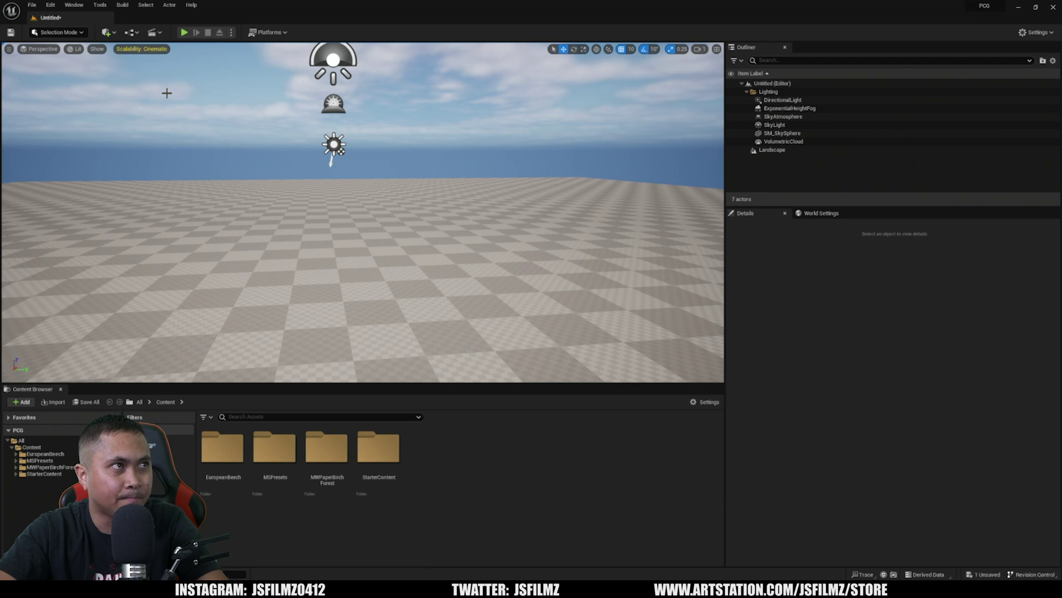
- Add a PCGVolume to the level and reset its location to the origin
left_click(111, 35)
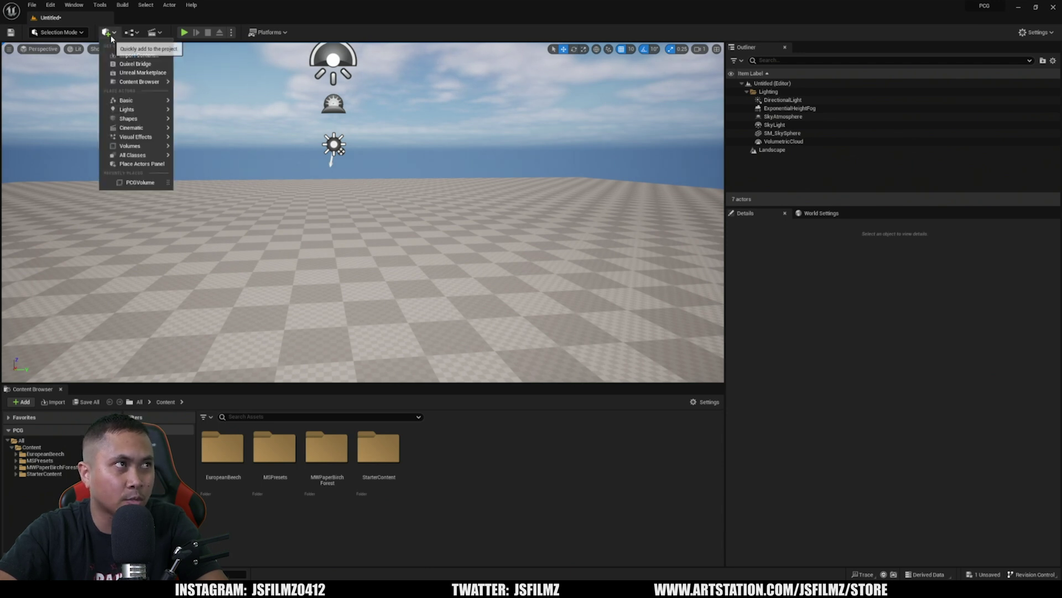
type("pr")
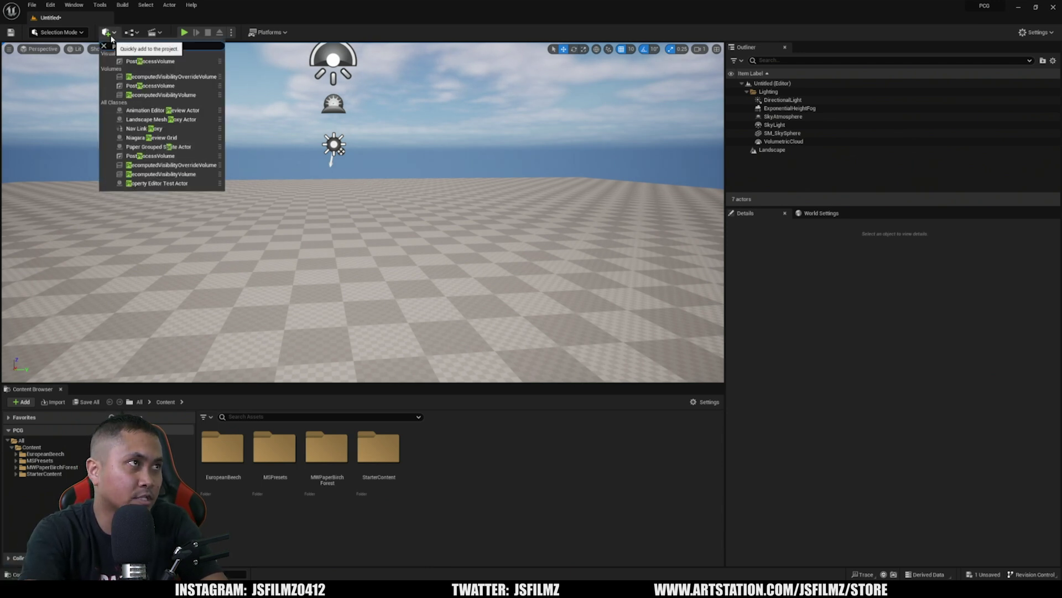
key("BackSpace")
type("cg")
left_click(130, 54)
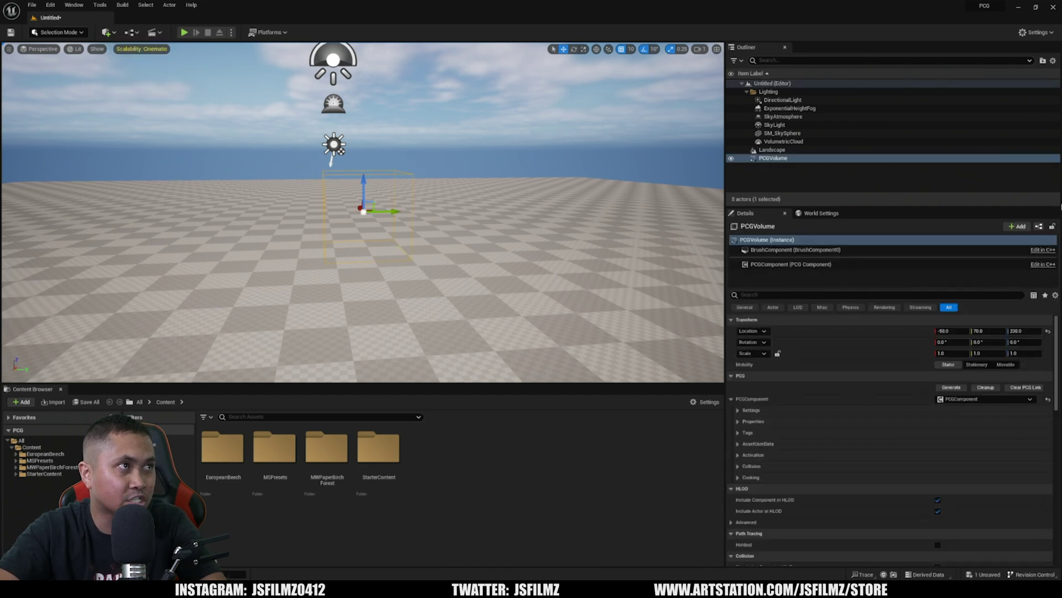
left_click(1046, 331)
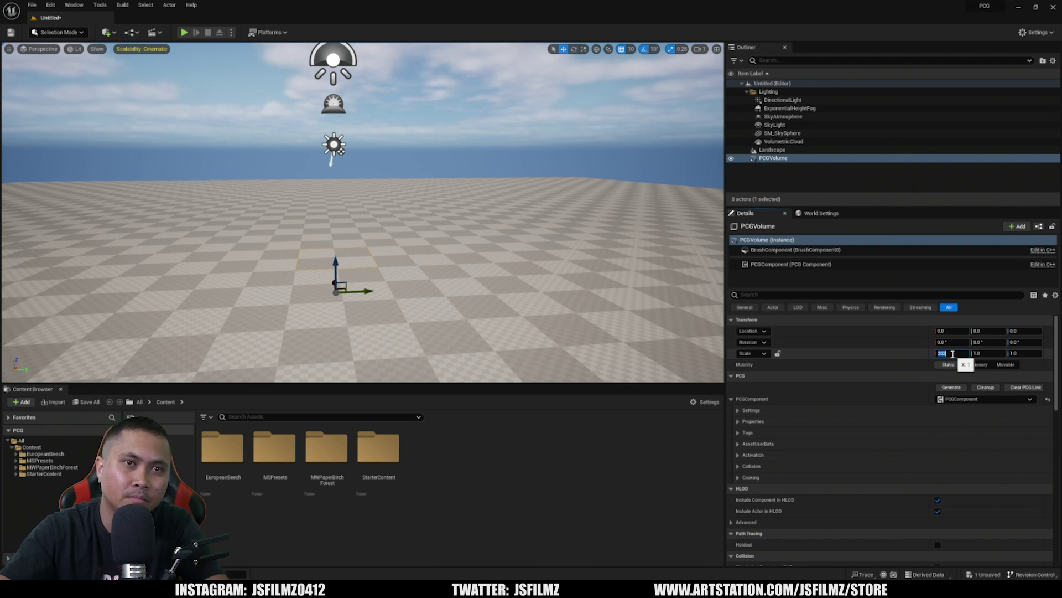
- Scale the PCG volume to 20, 20, 10 and raise it above the landscape to a Z location of about 1110
type("0")
key("Return")
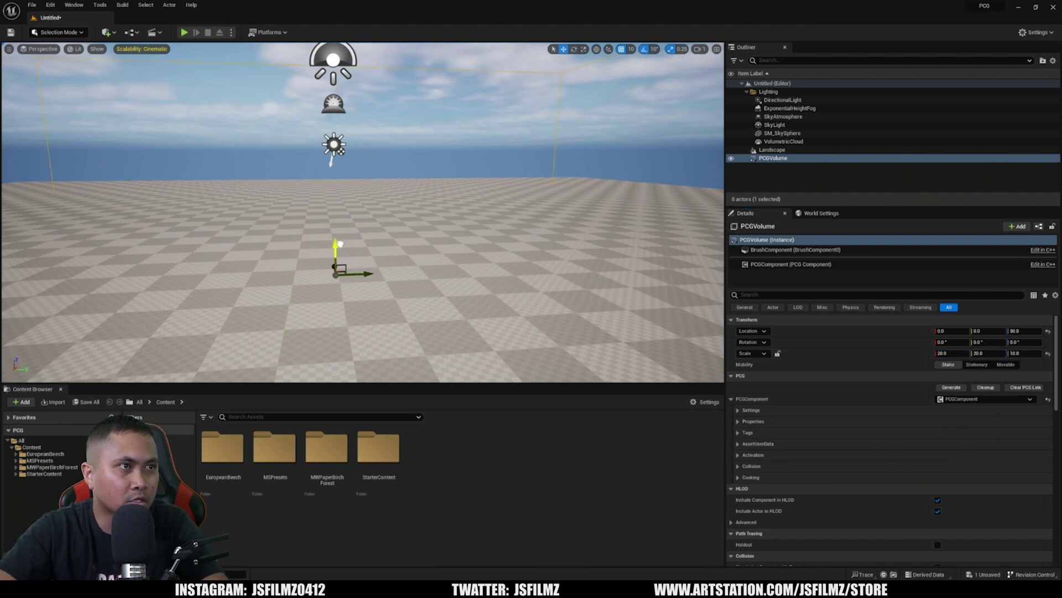
right_click_drag(485, 123, 447, 123)
scroll(485, 124, "down", 3)
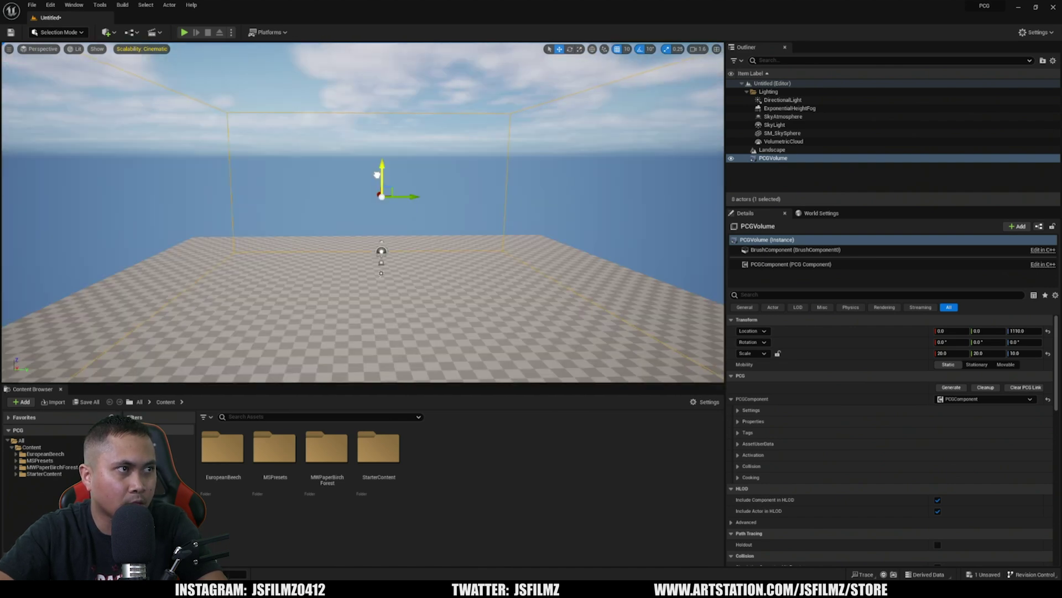
mouse_move(404, 284)
right_mouse_down()
mouse_move(459, 284)
mouse_move(404, 285)
right_mouse_up()
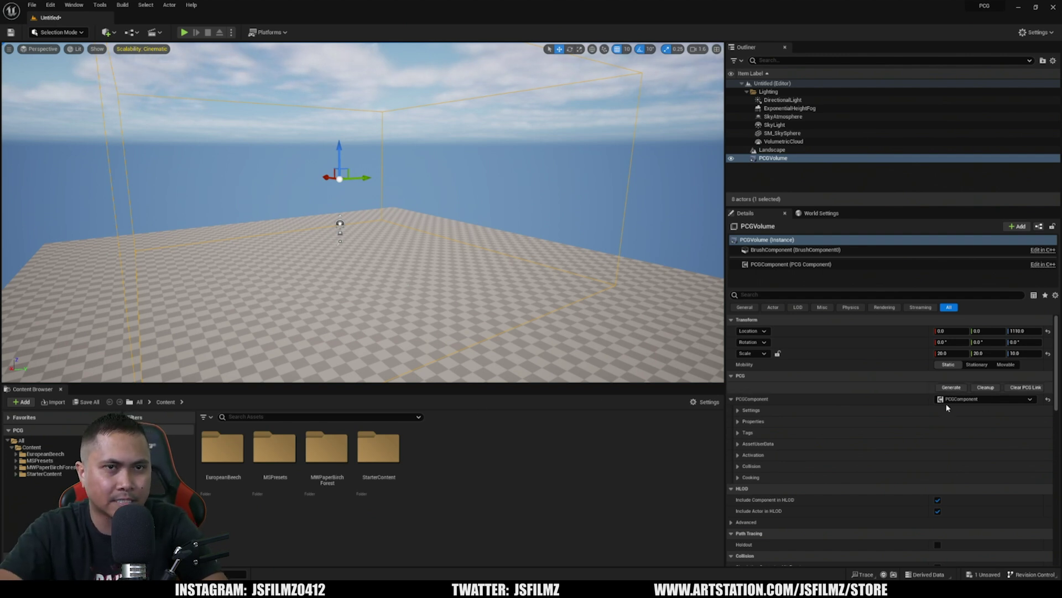
- Create a new PCG Graph asset named tutoprofa in the Content folder for the volume's PCGComponent
left_click(764, 265)
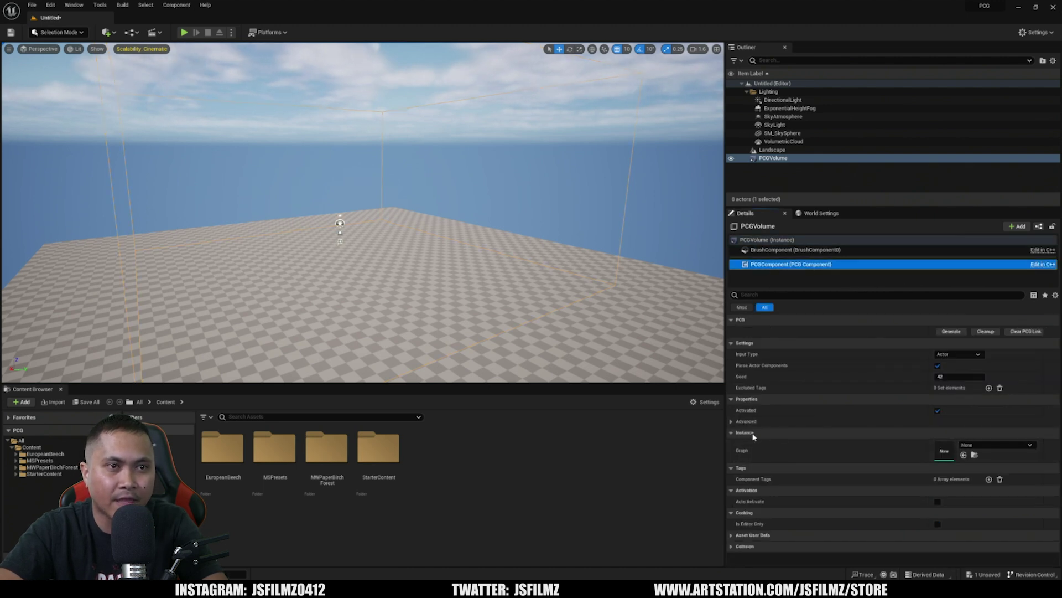
left_click(758, 434)
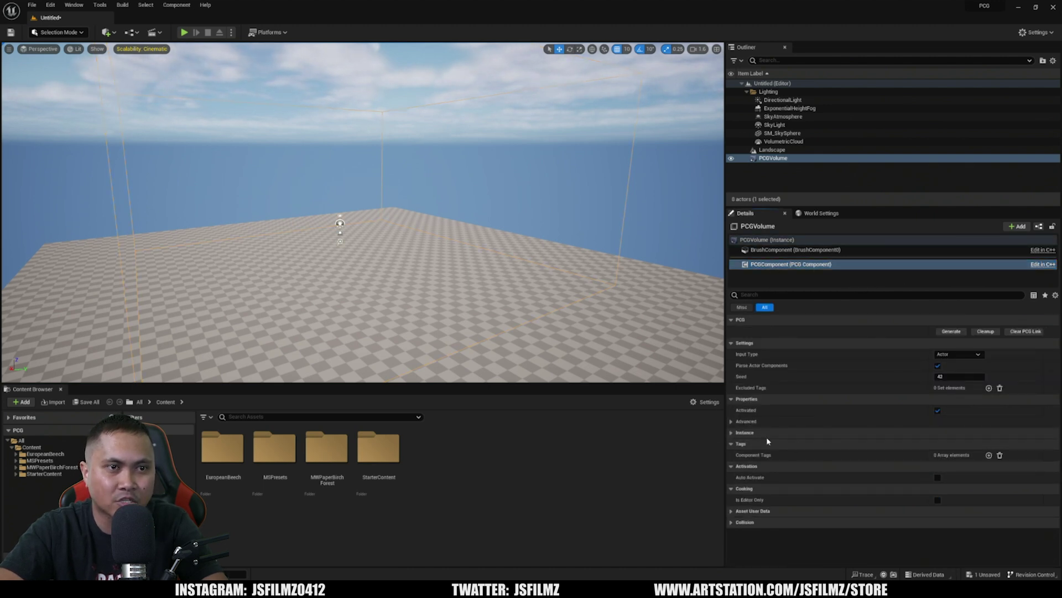
left_click(733, 435)
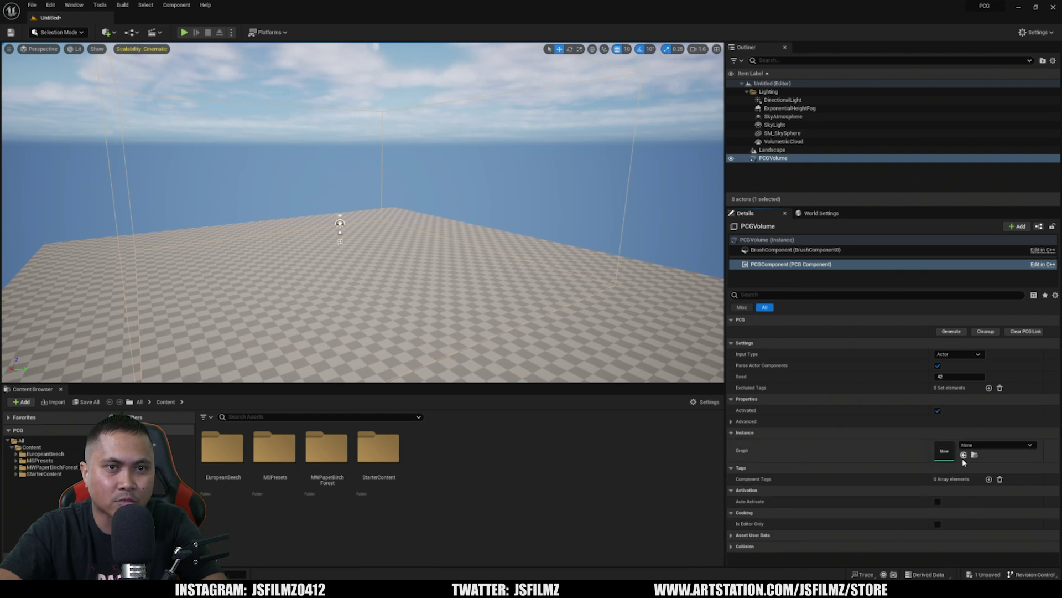
left_click(1033, 445)
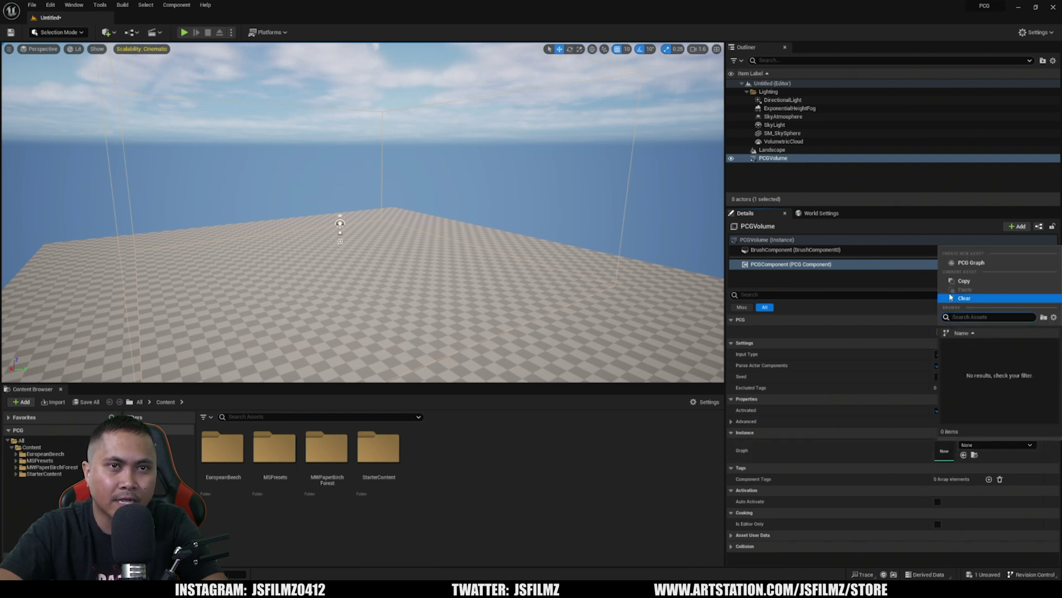
left_click(968, 264)
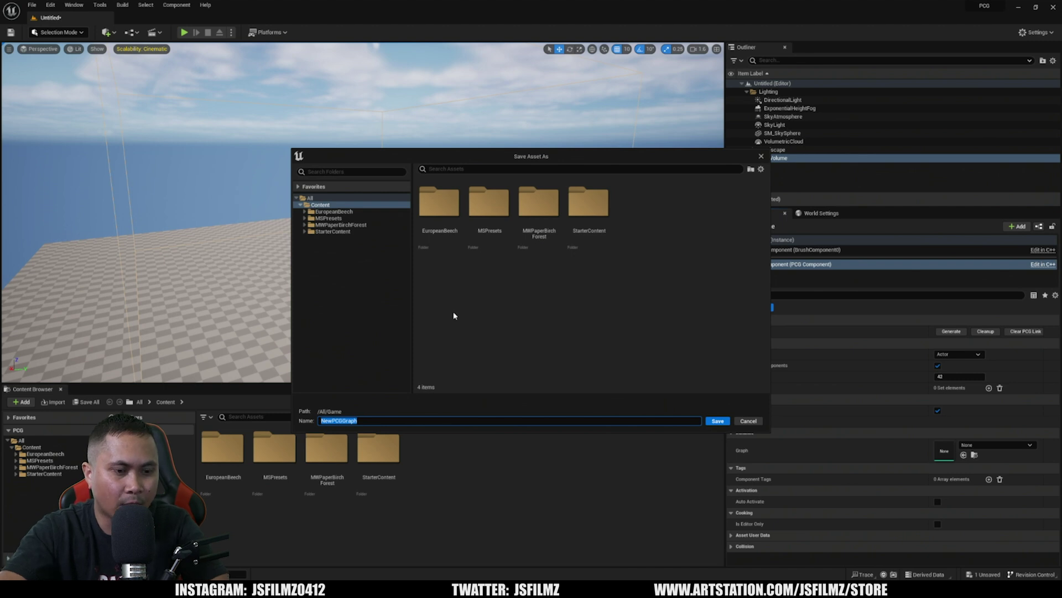
type("tutoprofa")
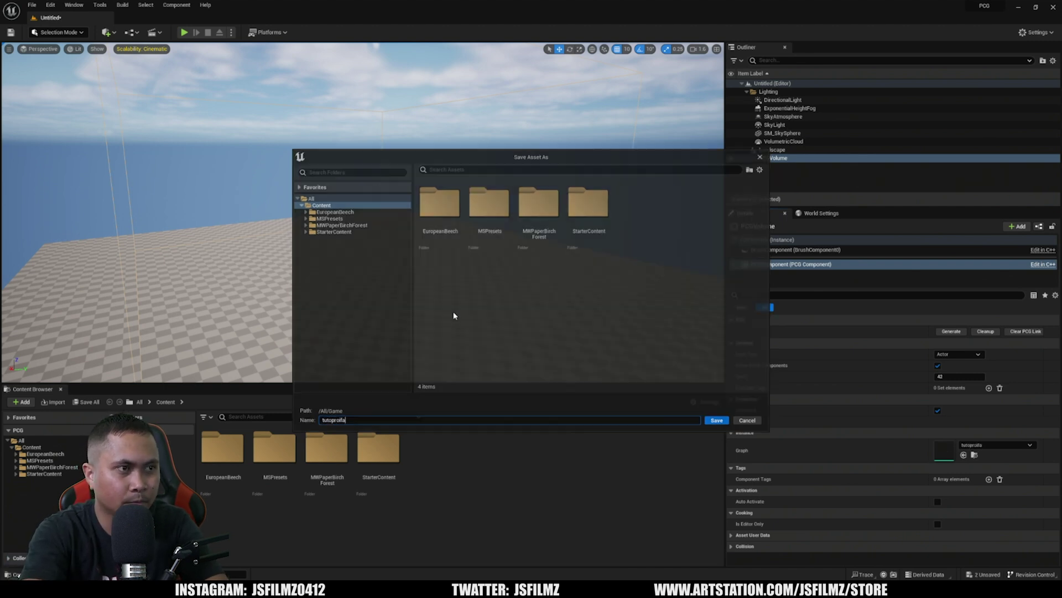
key("Return")
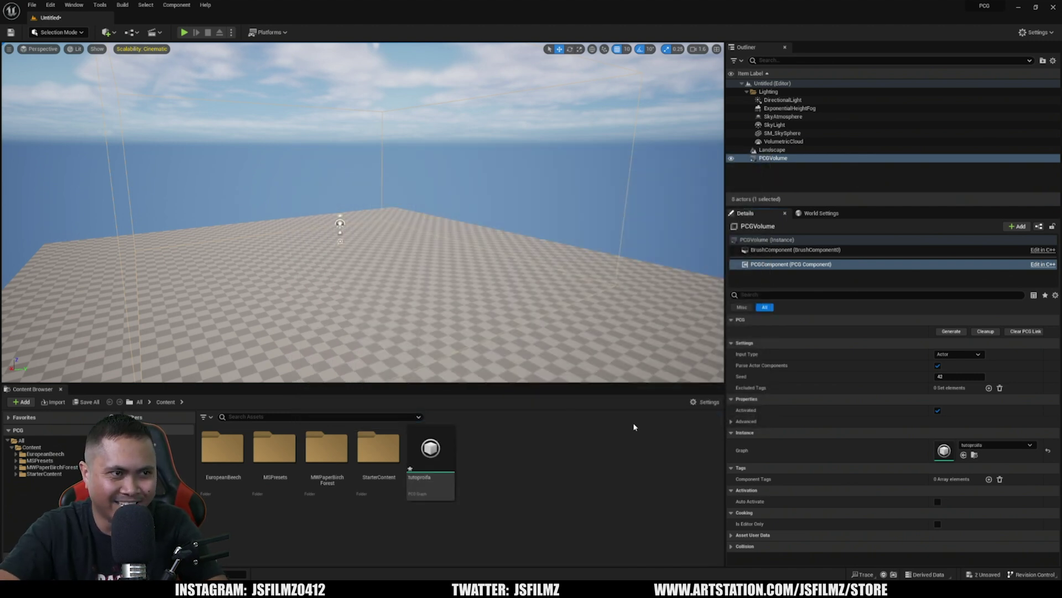
- Open the new PCG graph and space its Input and Output nodes apart, widening the graph area
double_click(431, 457)
left_click_drag(797, 166, 589, 171)
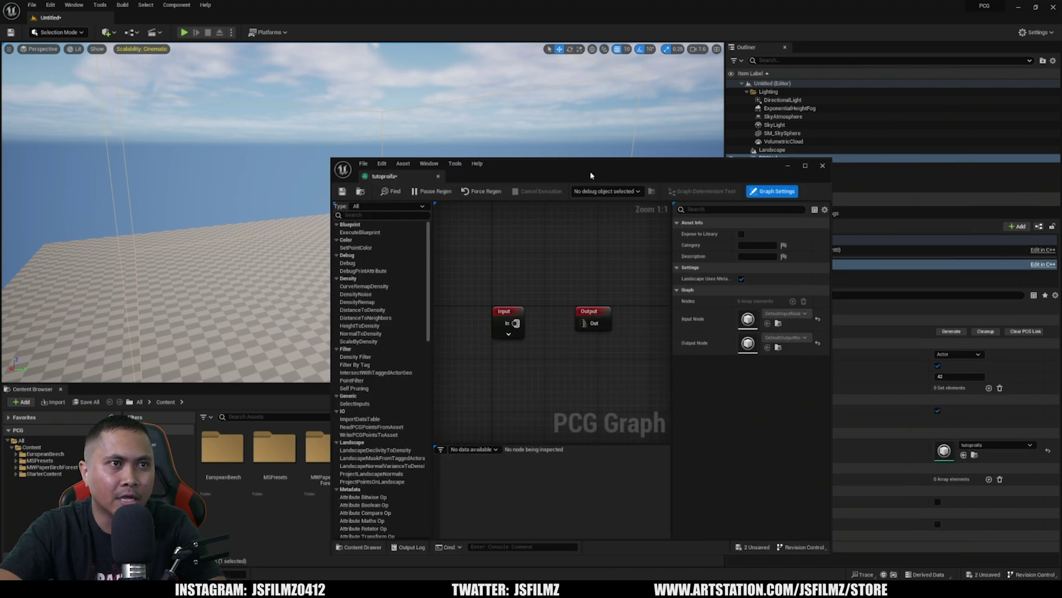
left_click_drag(559, 275, 582, 273)
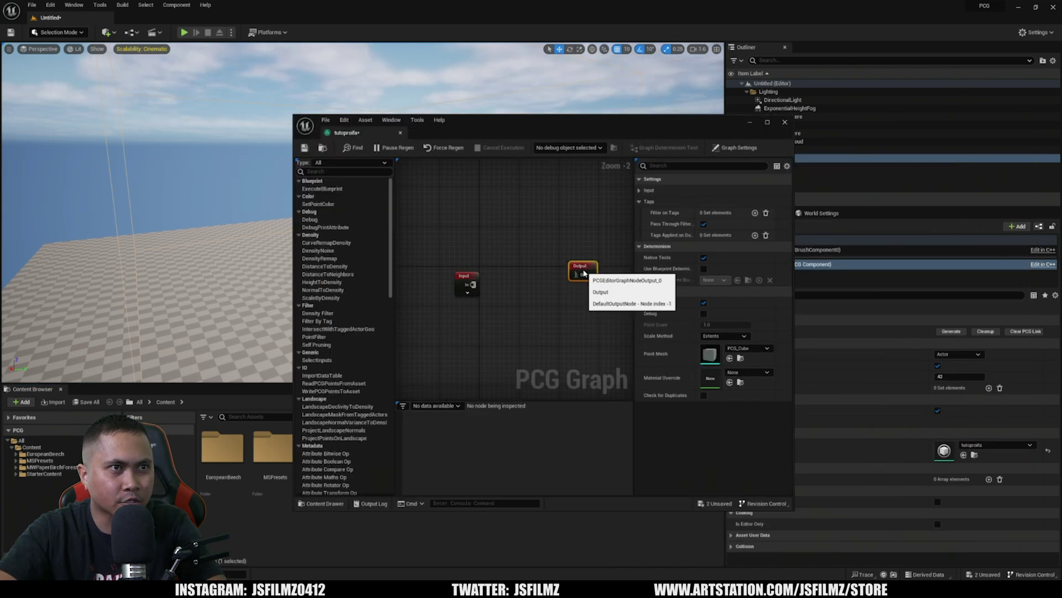
right_click_drag(521, 297, 544, 319)
left_click_drag(491, 303, 469, 287)
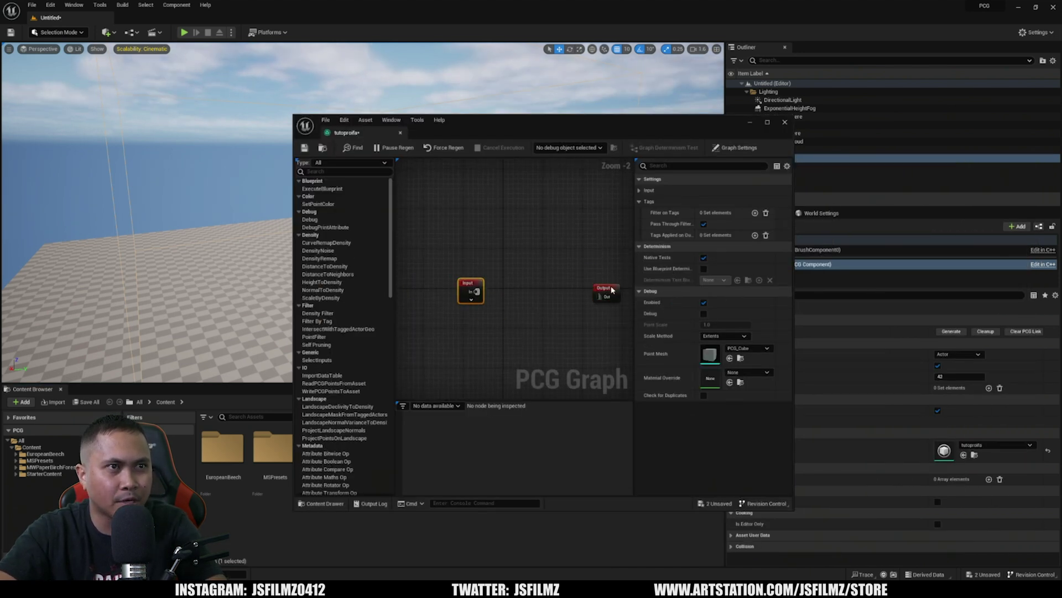
left_click_drag(635, 308, 664, 308)
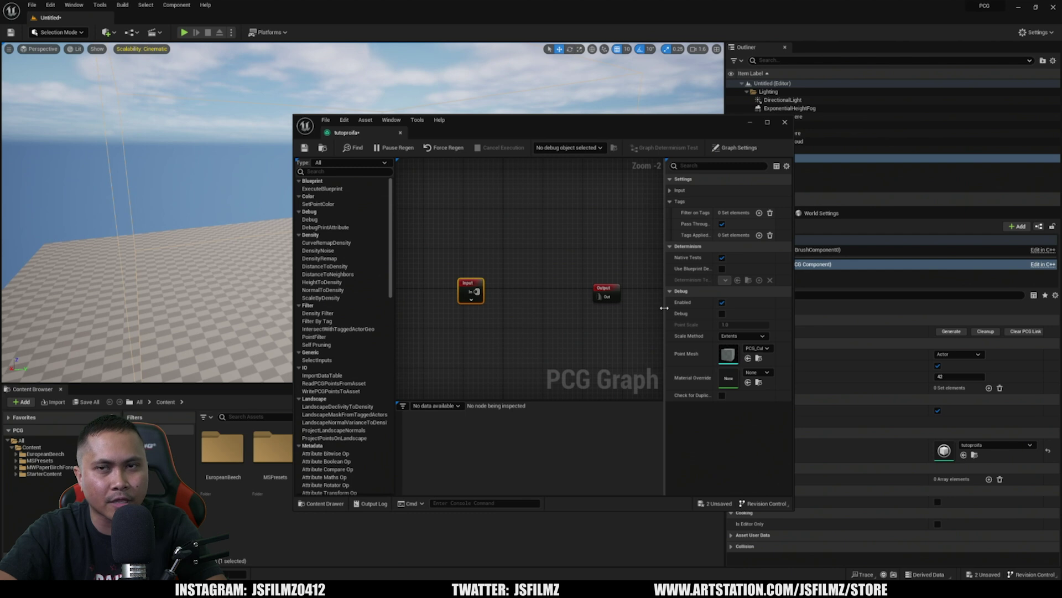
right_click(603, 288)
key("Escape")
scroll(504, 294, "up", 1)
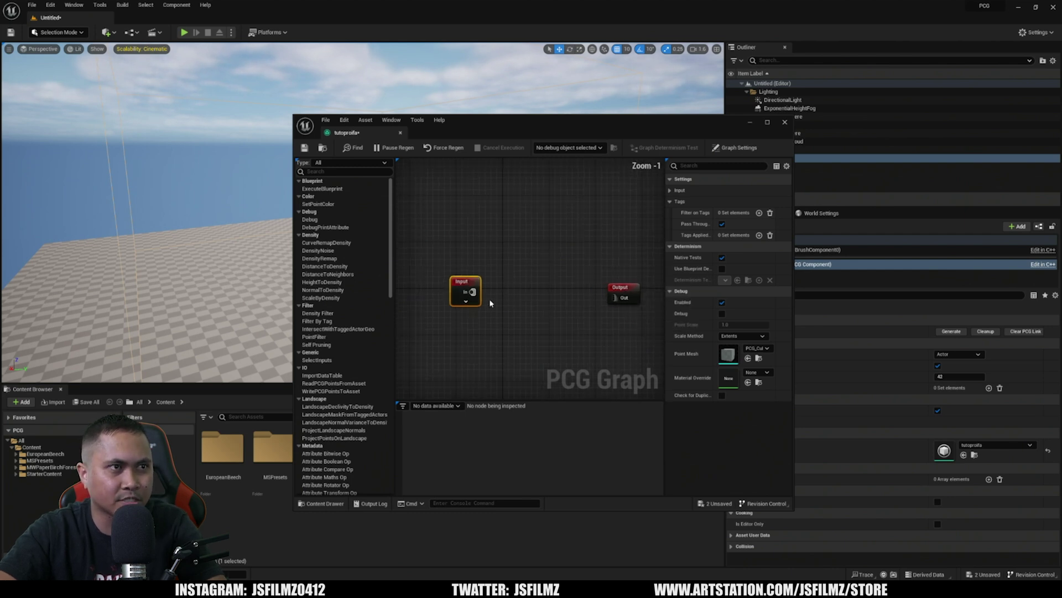
left_click_drag(469, 299, 463, 281)
- Expand the Input node's pins and connect a Surface Sampler to Landscape Height, placed between the Input and Output nodes
left_click(564, 248)
left_click(458, 285)
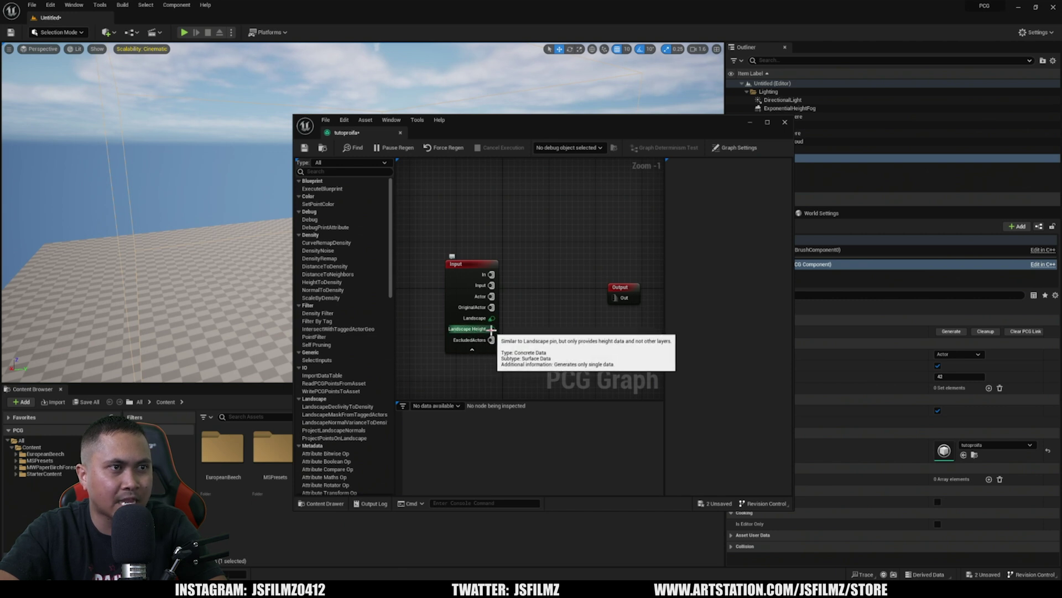
left_click_drag(491, 329, 545, 264)
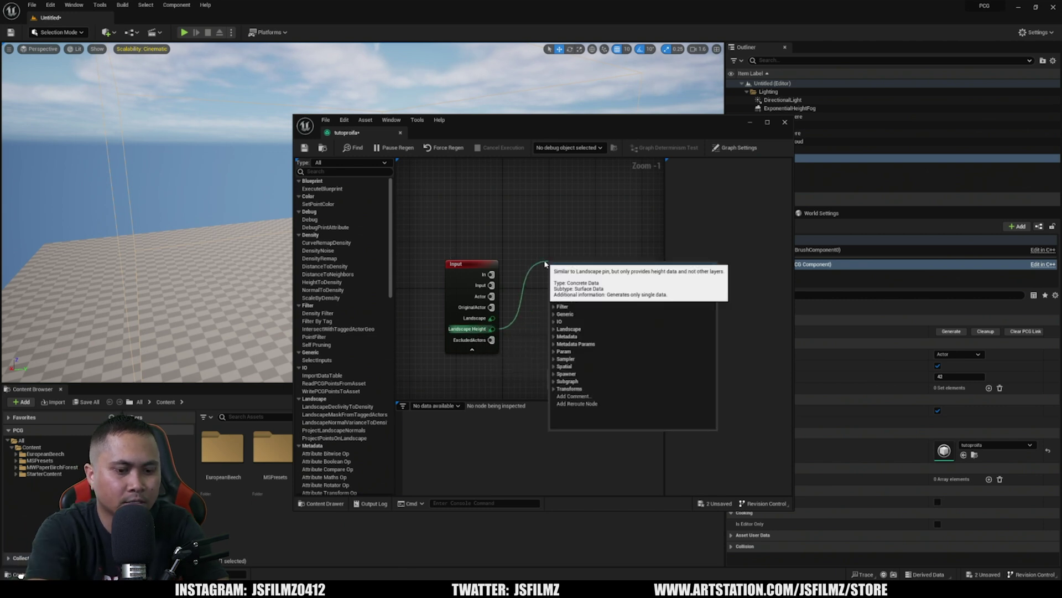
type("sur")
left_click(582, 287)
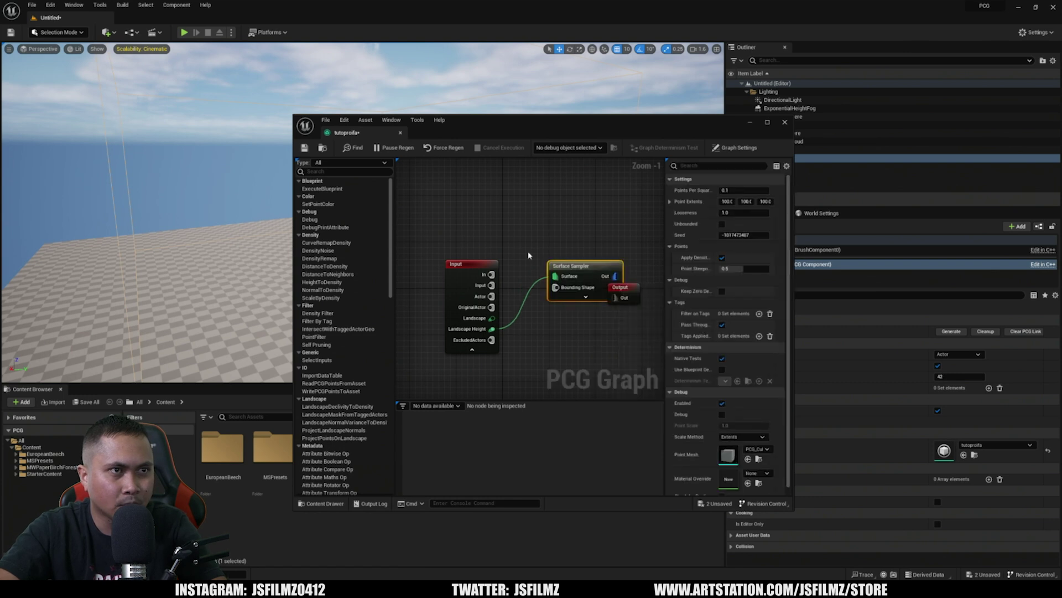
left_click_drag(563, 266, 535, 246)
left_click(628, 292)
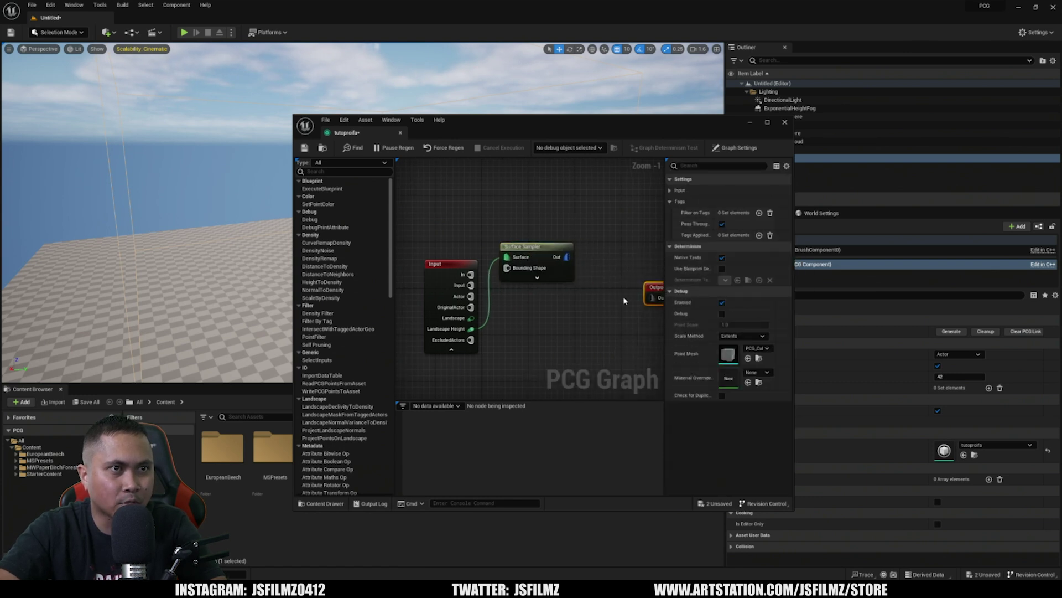
- Add a Transform Points node fed by the Surface Sampler's output and position it beside the sampler
right_click_drag(628, 292, 584, 301)
left_click_drag(548, 263, 574, 266)
left_click(597, 267)
type("trans")
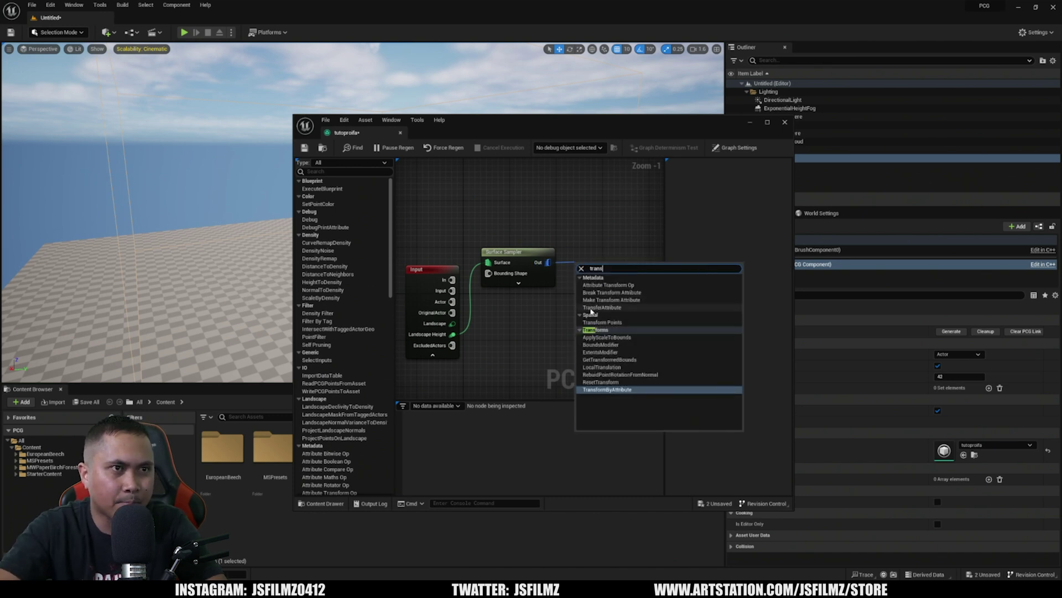
left_click(602, 322)
left_click_drag(600, 265, 582, 233)
- Add a Static Mesh Spawner node fed by the output of Transform Points
right_click_drag(614, 258, 574, 274)
left_click_drag(599, 254, 601, 253)
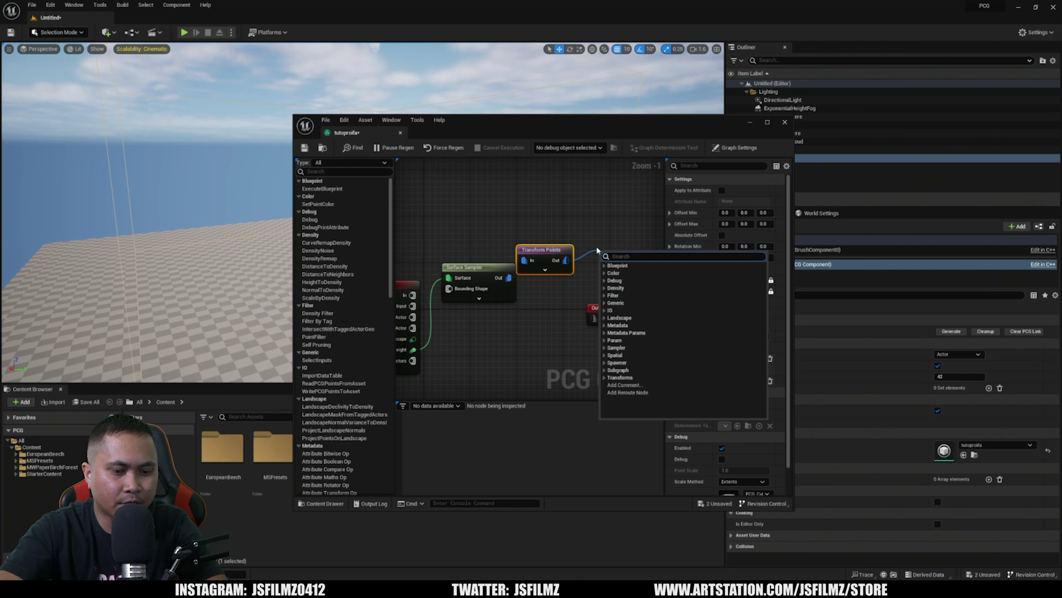
type("sta")
left_click(630, 311)
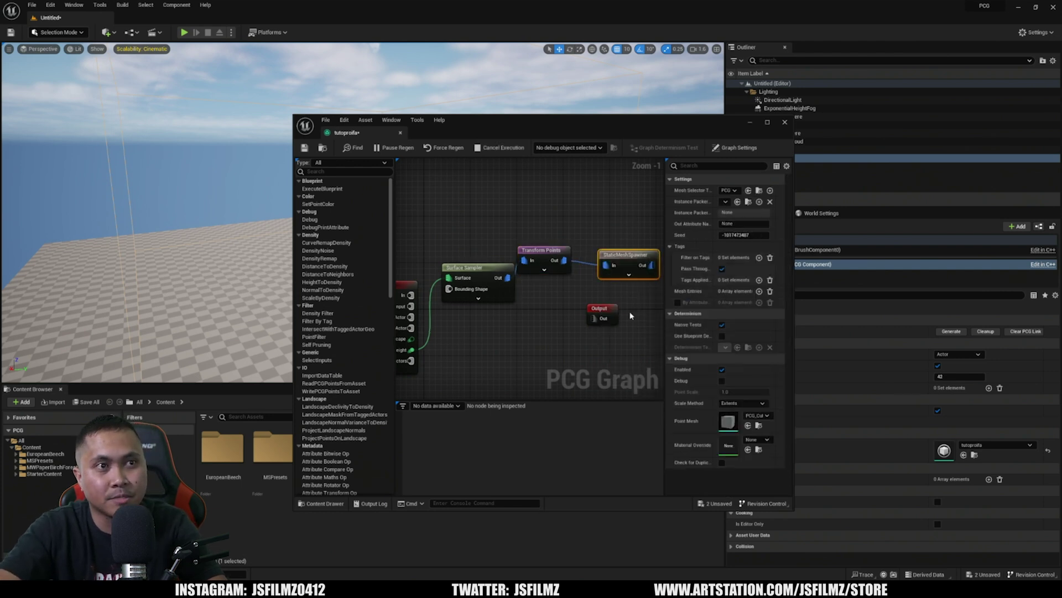
- Connect the StaticMeshSpawner's output to the Output node and save the graph
mouse_move(645, 277)
left_mouse_down()
mouse_move(612, 261)
mouse_move(595, 322)
mouse_move(638, 281)
left_mouse_up()
right_click_drag(578, 284, 594, 285)
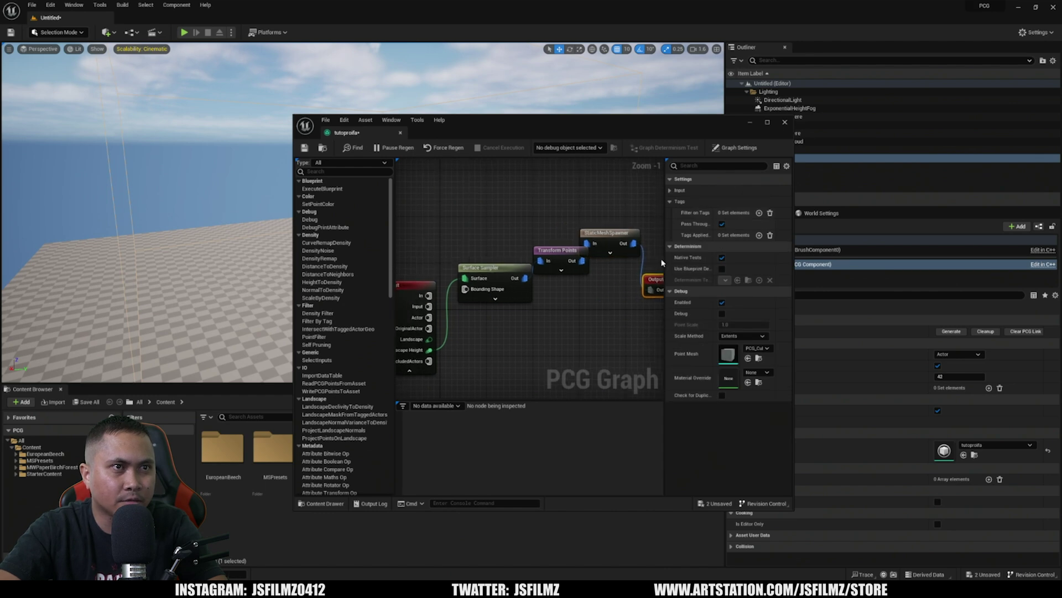
left_click_drag(663, 263, 714, 263)
key("ctrl+s")
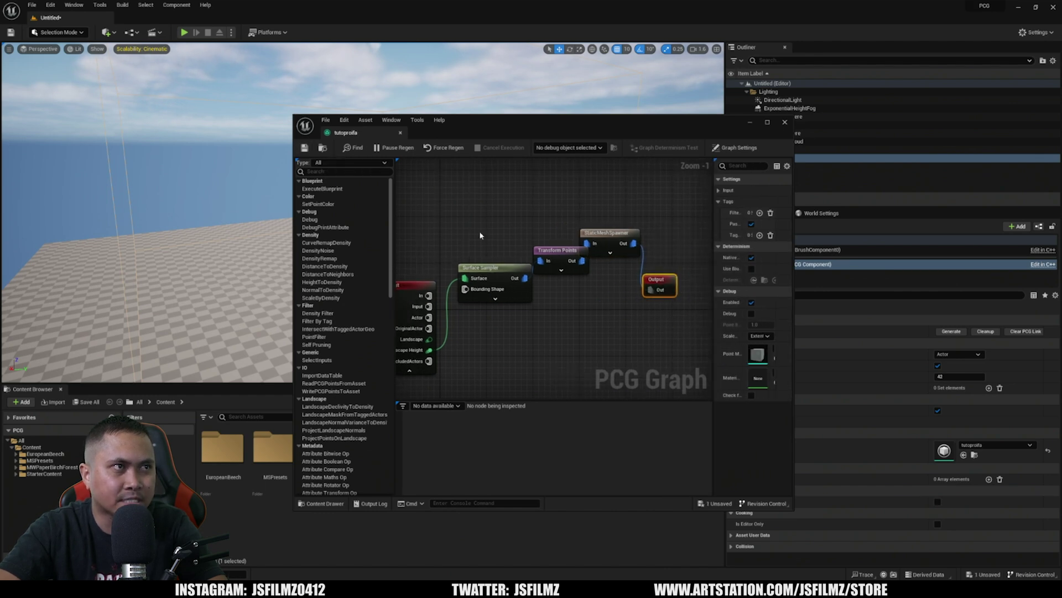
- Shift the graph window clear of the landscape view and line up Transform Points with the StaticMeshSpawner
right_click_drag(480, 235, 508, 234)
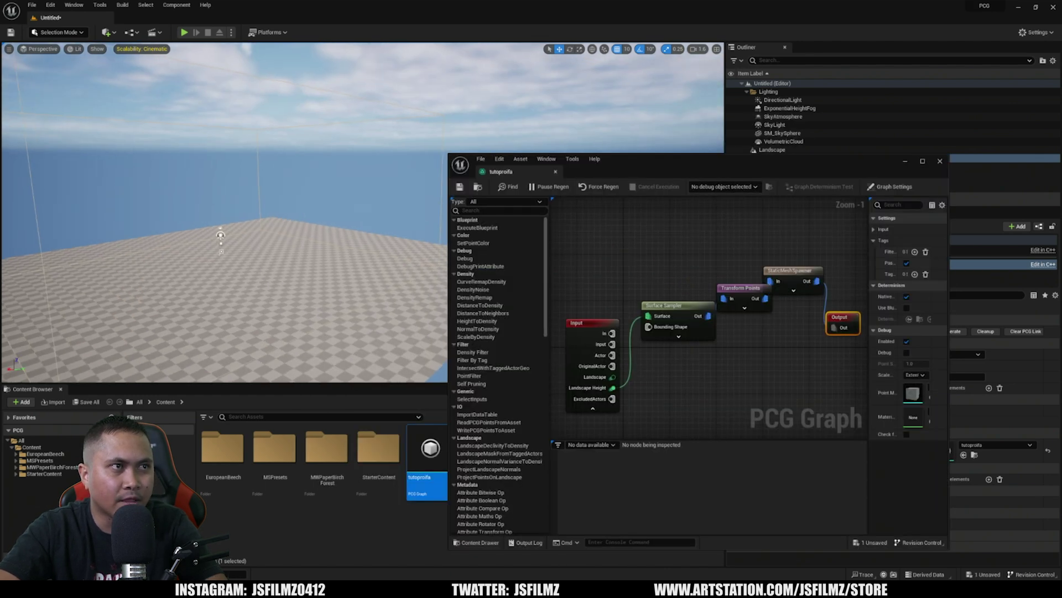
right_click_drag(388, 222, 343, 221)
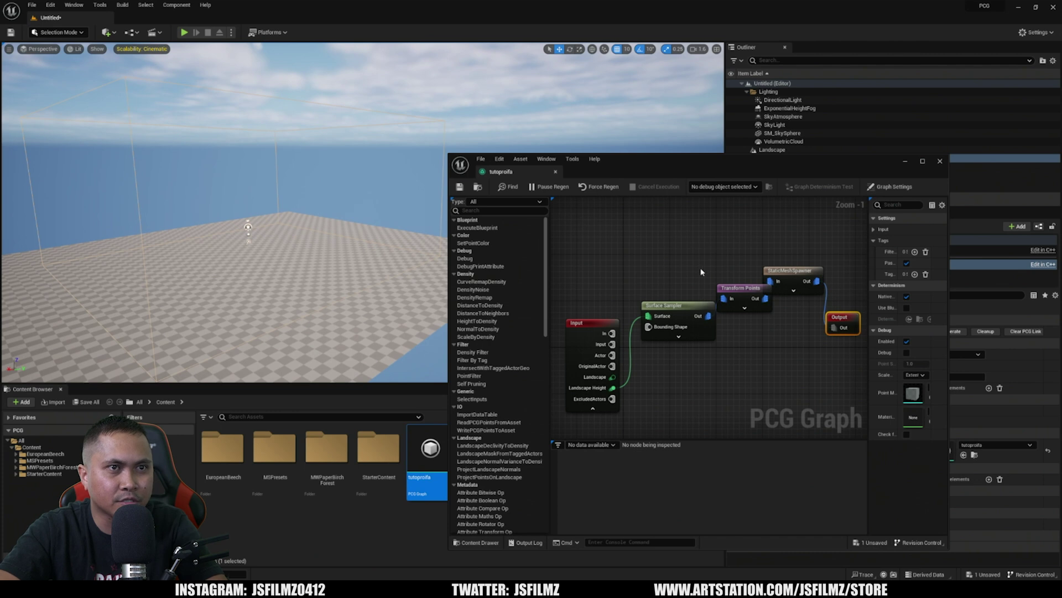
right_click_drag(701, 272, 704, 263)
left_click_drag(745, 282, 724, 263)
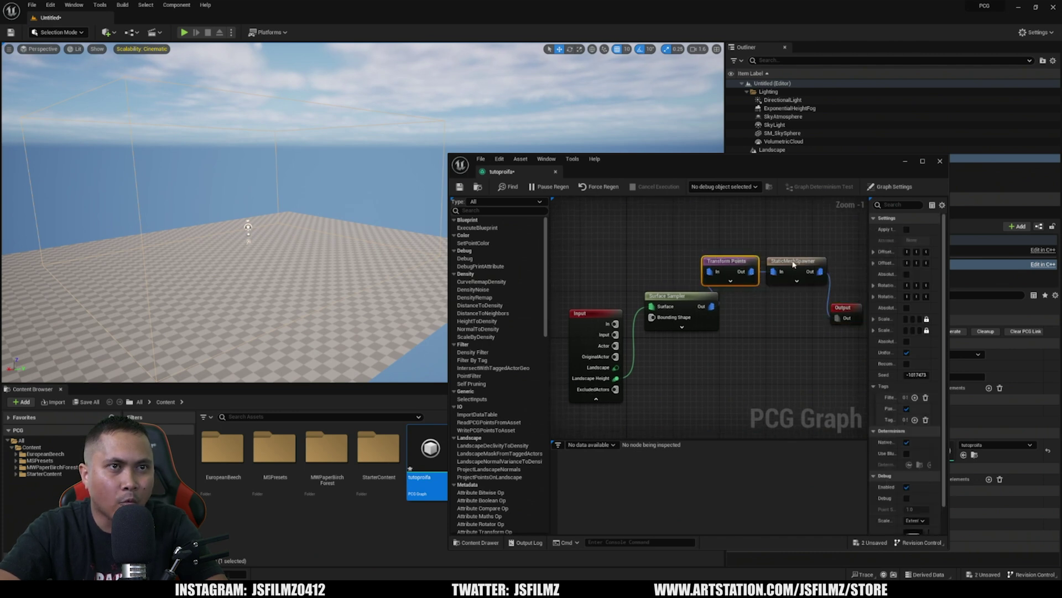
- Widen the StaticMeshSpawner's settings area and add one mesh entry, expanding its members
left_click(793, 264)
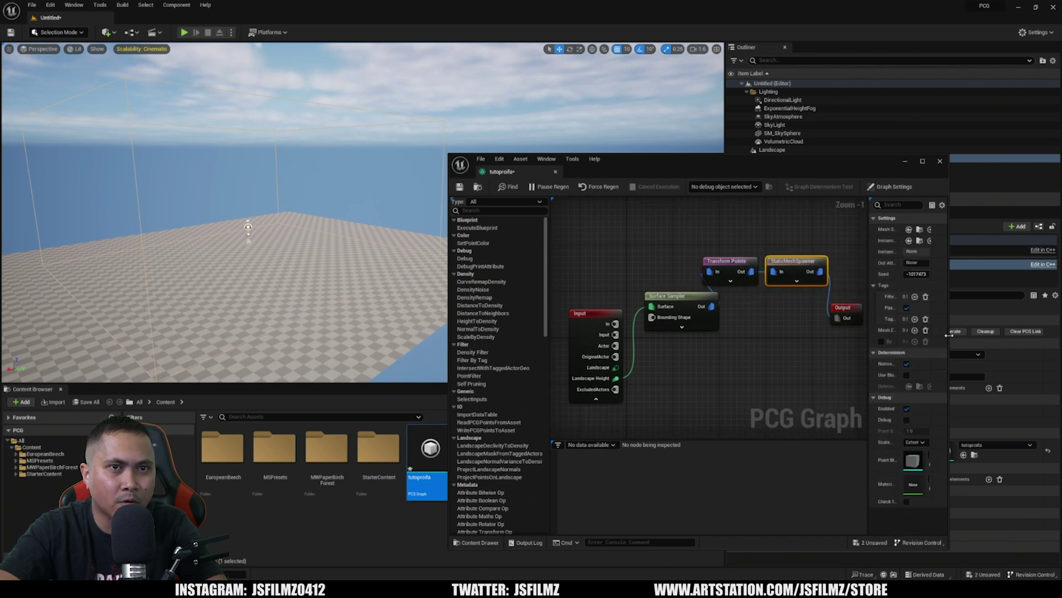
left_click_drag(949, 335, 1018, 332)
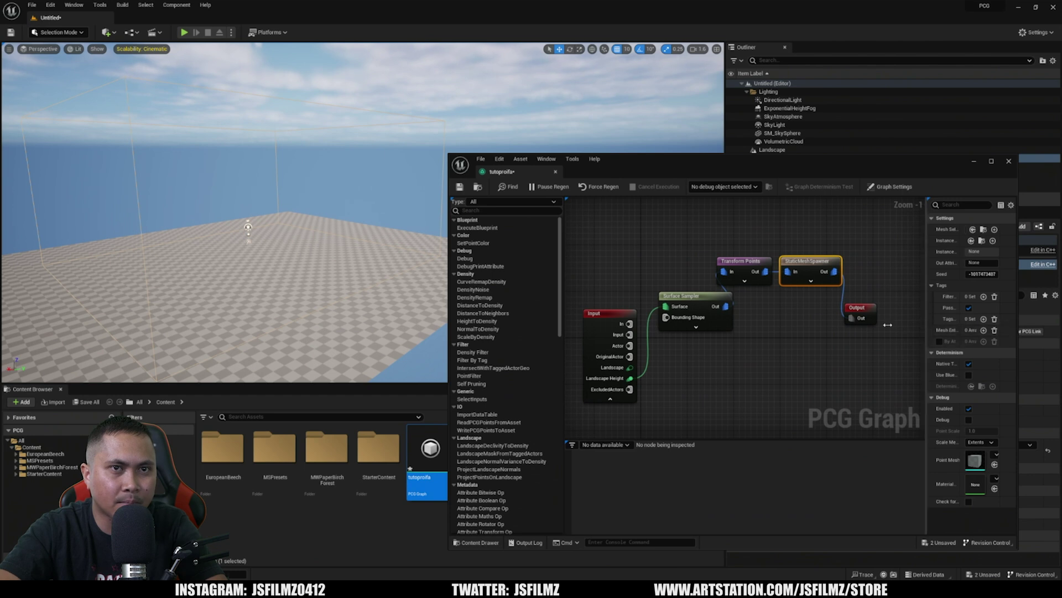
left_click_drag(927, 325, 861, 332)
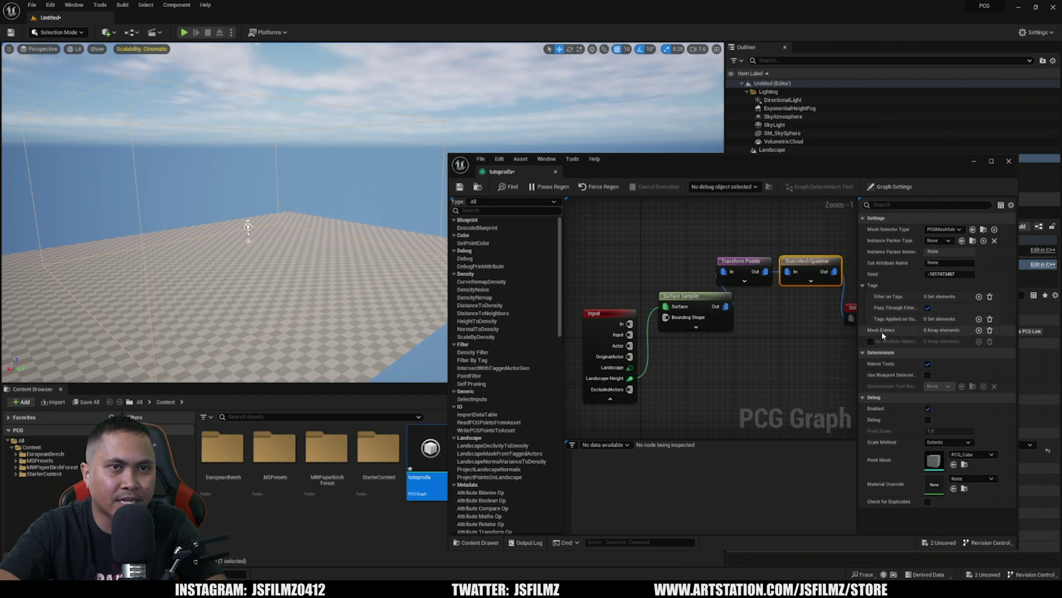
left_click(979, 331)
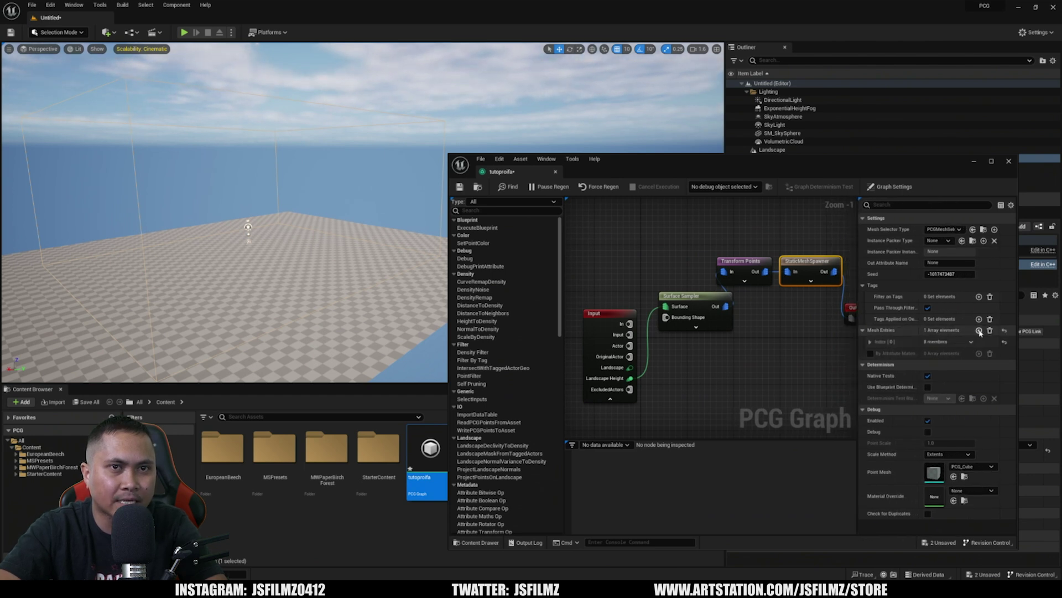
left_click(870, 342)
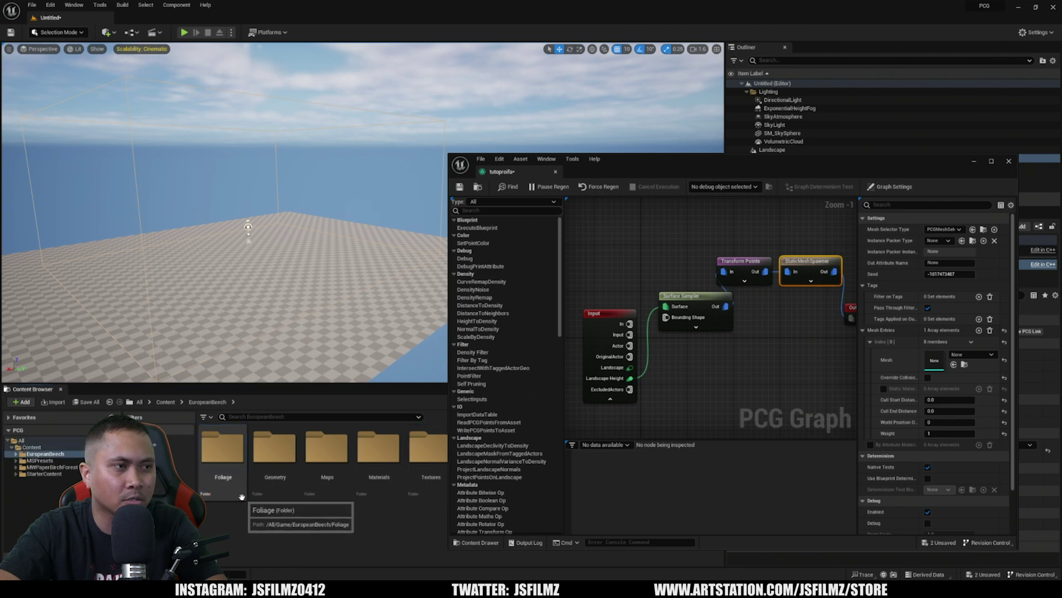
- Assign SM_EuropeanBeech_Forest_01_PP from EuropeanBeech/Geometry/PivotPainter as the mesh of the spawner's first entry
double_click(241, 496)
double_click(252, 484)
double_click(222, 449)
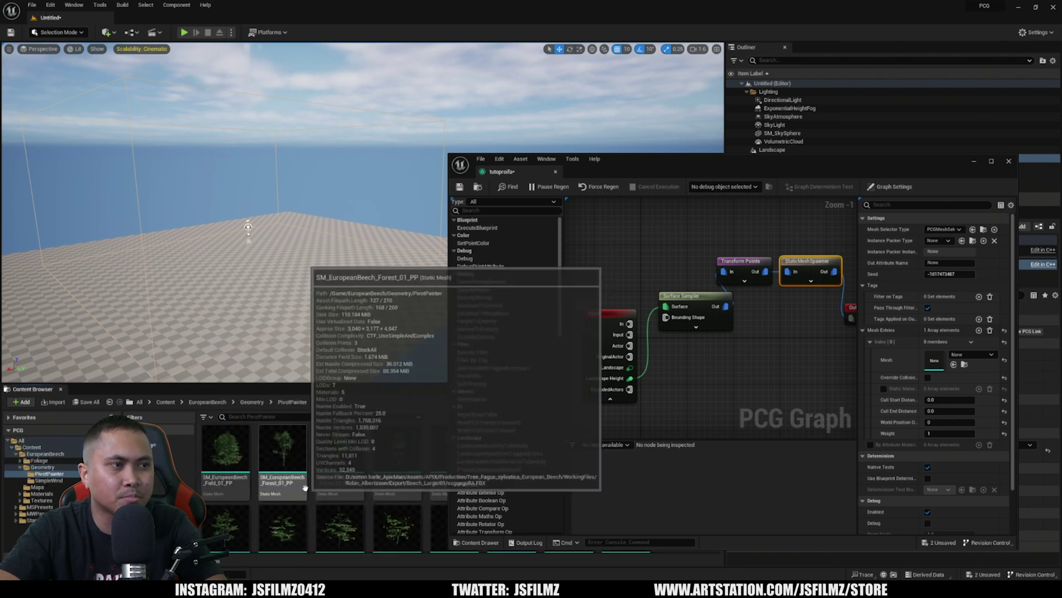
scroll(299, 489, "up", 1)
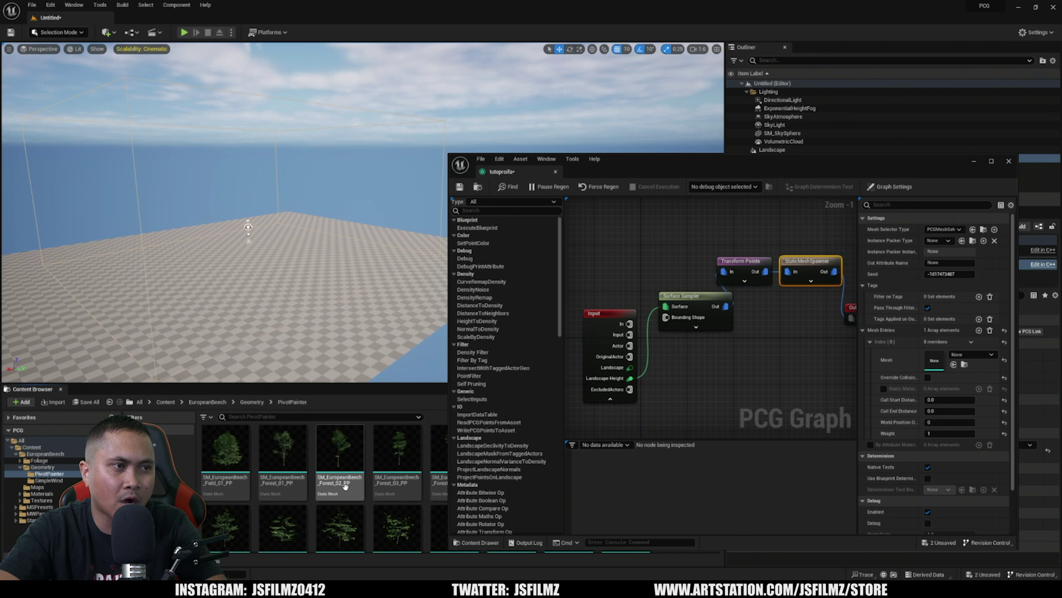
left_click_drag(299, 490, 934, 359)
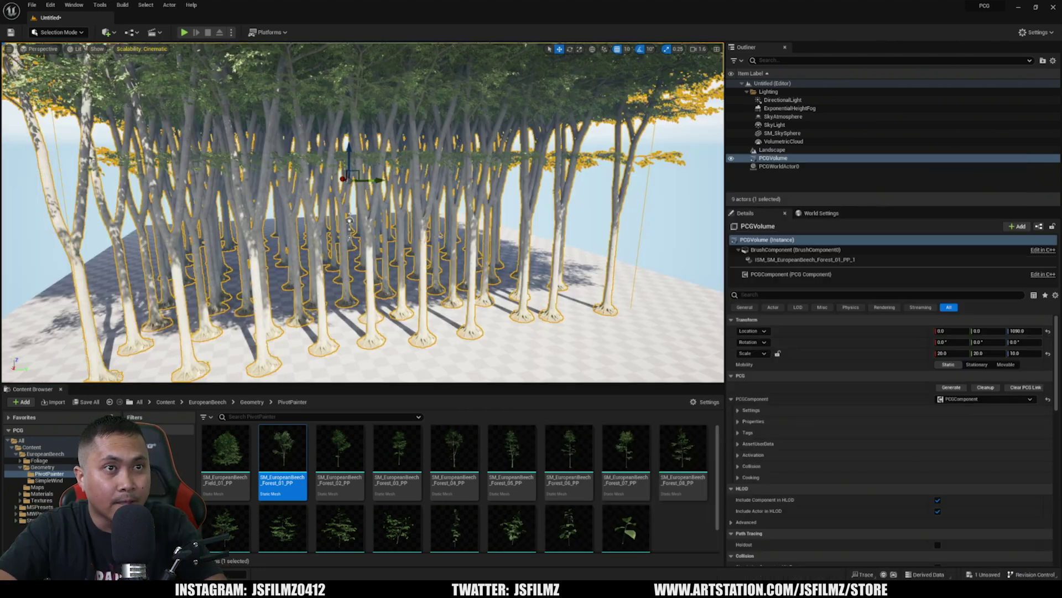
- Bring the graph back over the landscape view and line up the Surface Sampler node with Transform Points
right_click_drag(423, 221, 415, 248)
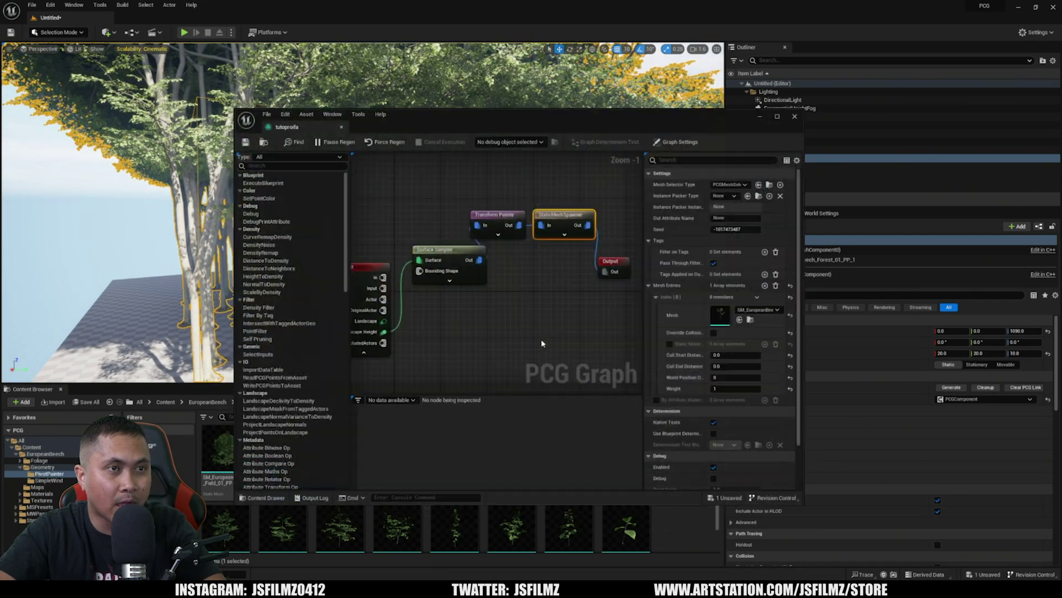
right_click_drag(562, 303, 600, 311)
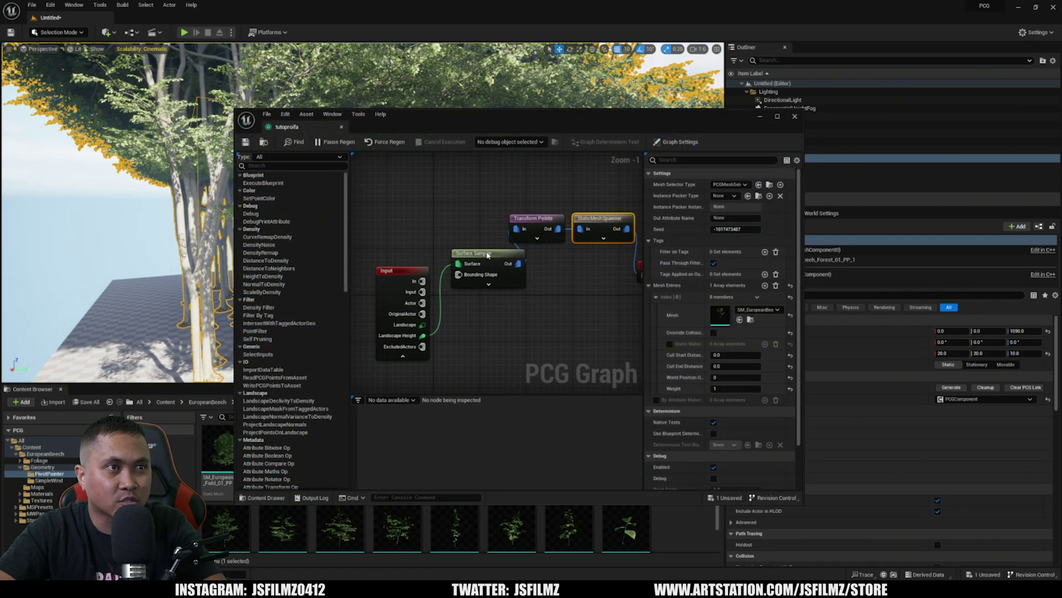
left_click_drag(487, 255, 464, 225)
- Set the Scale Min of the Transform Points node to 0.1 on all axes
left_click(534, 219)
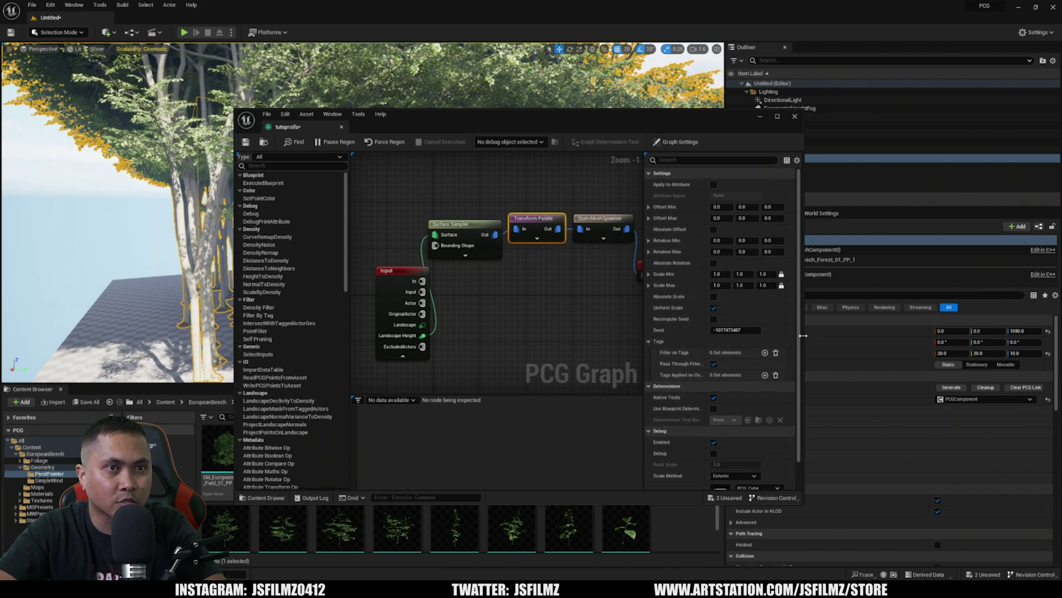
left_click_drag(803, 335, 863, 335)
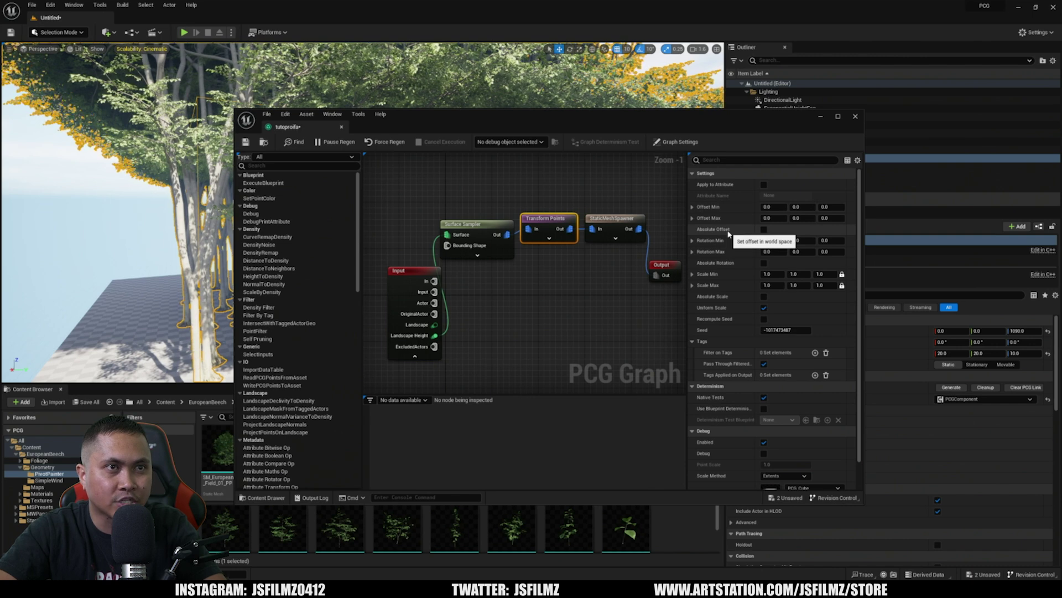
type(".1")
key("Return")
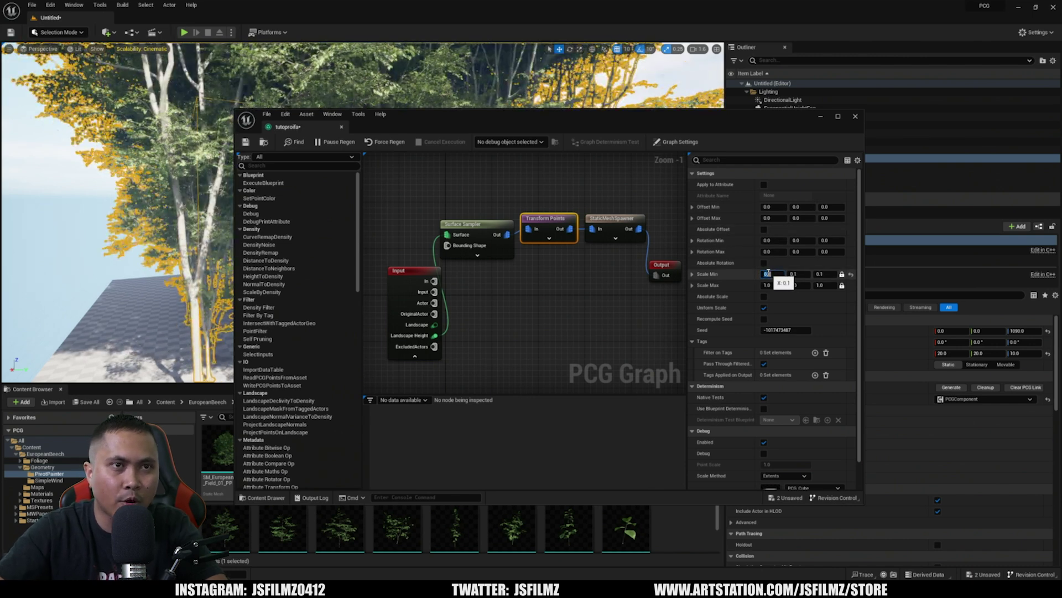
- Set the Scale Max of Transform Points to 0.5 on all axes and reduce it to 0.2
left_click(778, 285)
type("0.5")
key("Return")
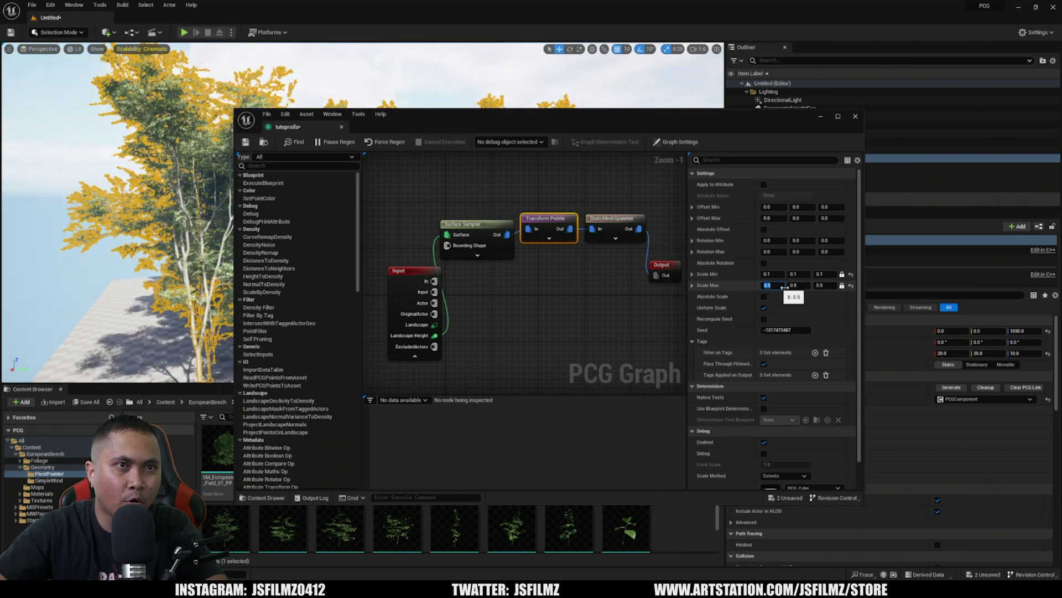
type(".2")
key("Return")
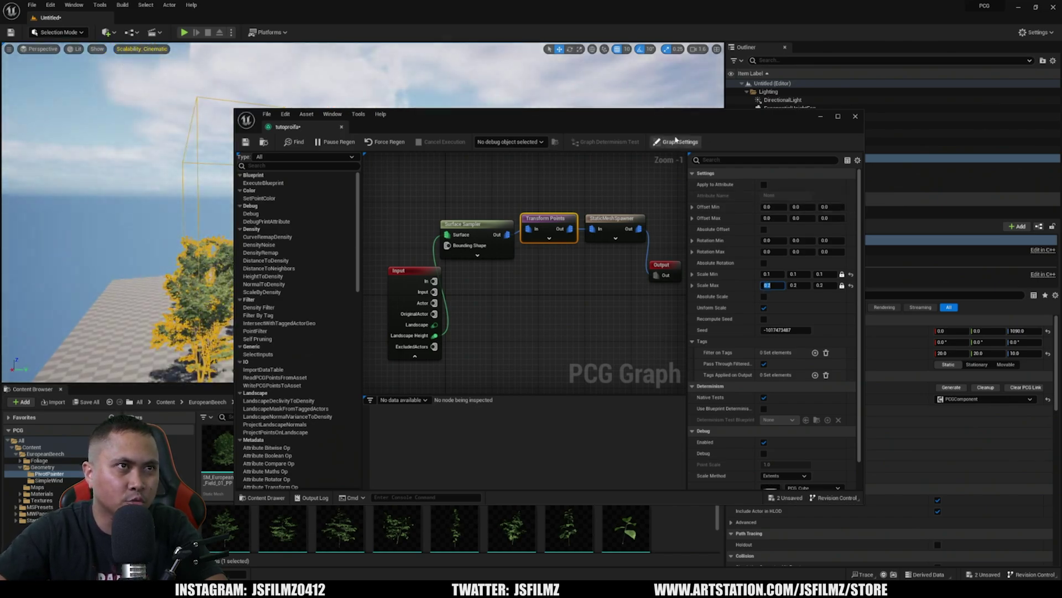
- Check the rescaled trees, and set the X rotation of Transform Points to a minimum of 0.1 and a maximum of 0.2
left_click_drag(603, 118, 871, 177)
right_click_drag(421, 249, 415, 293)
right_click_drag(354, 231, 354, 227)
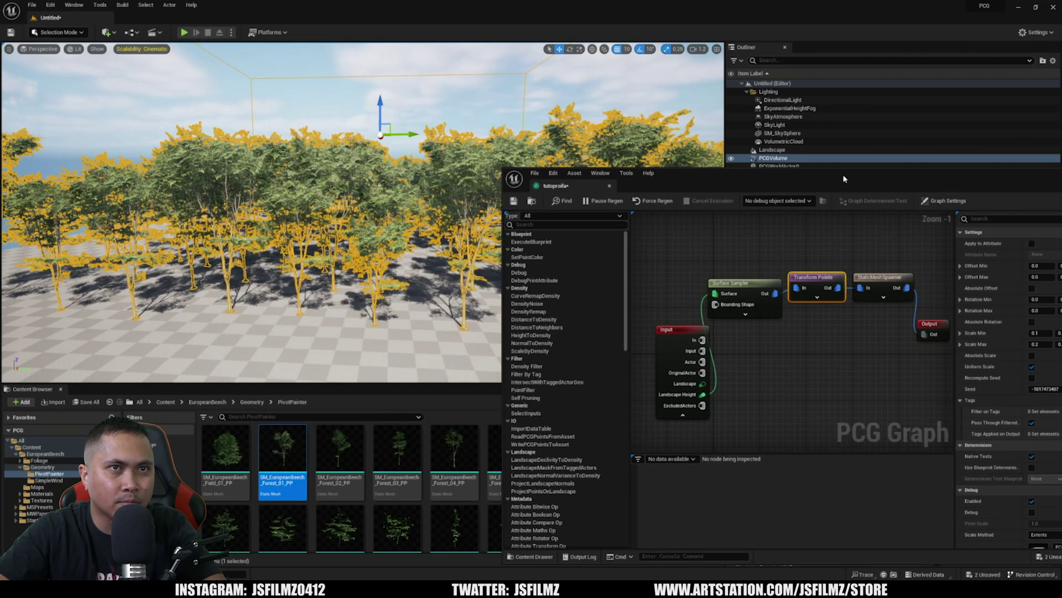
left_click_drag(841, 177, 516, 184)
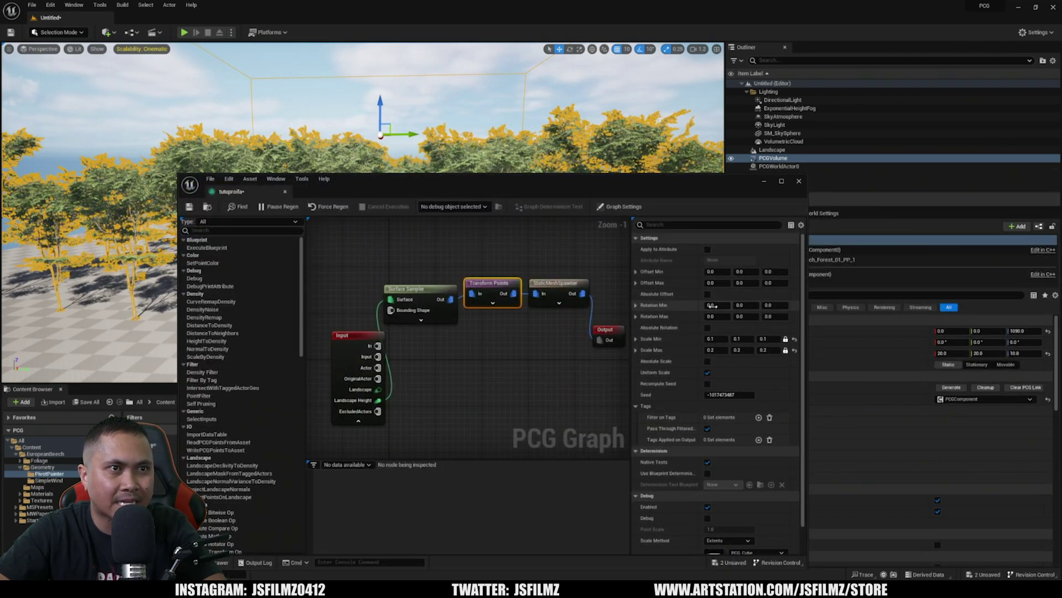
left_click_drag(707, 308, 717, 307)
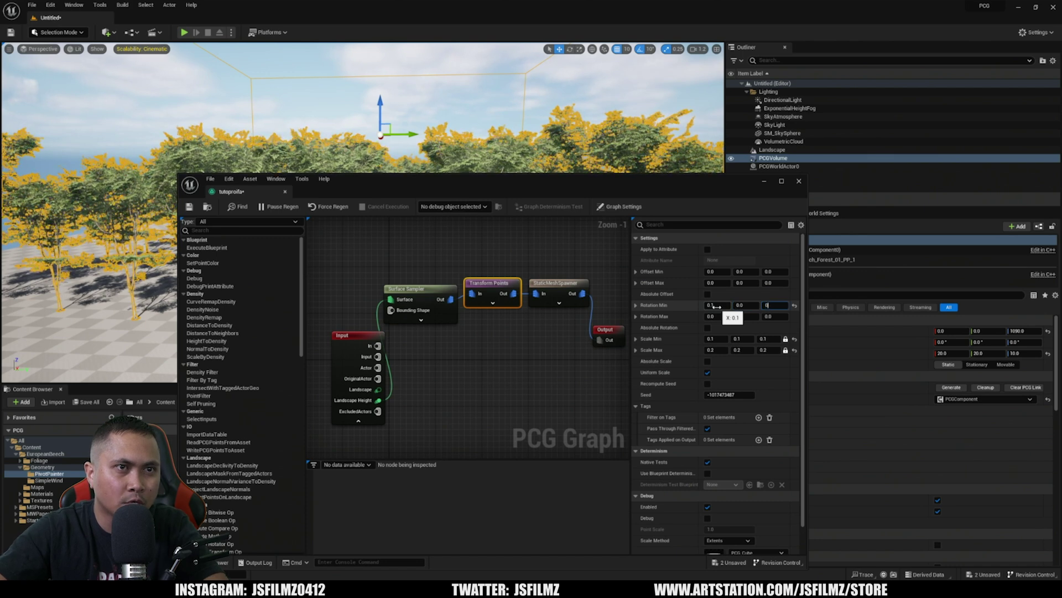
key("Tab")
type(".")
type("0.2")
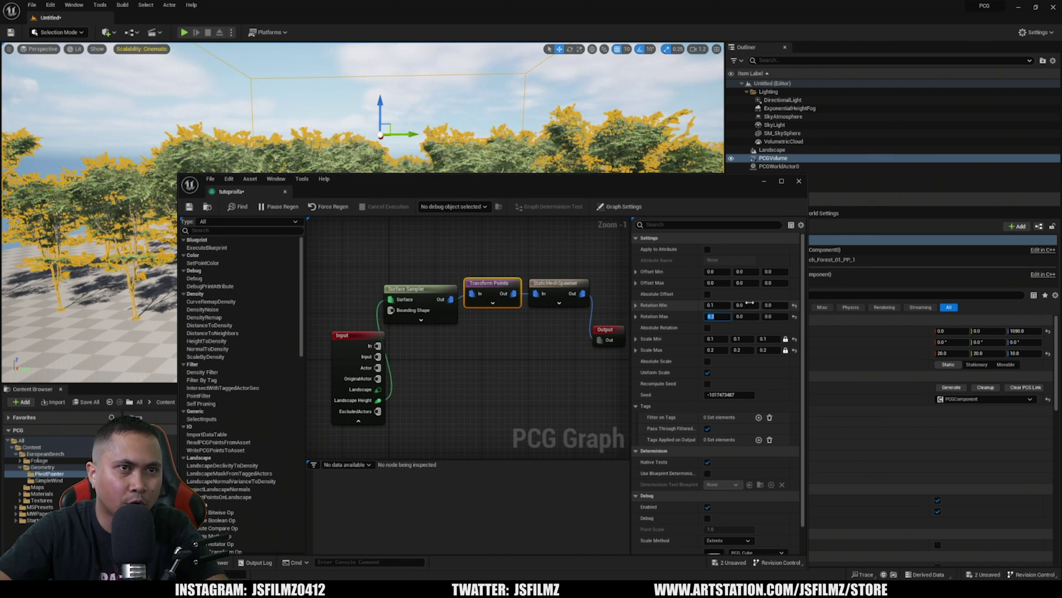
- Set Rotation Min to 0.1 and Rotation Max to 0.2 on the Y and Z axes, and save the graph
left_click(759, 305)
type(".1")
key("Tab")
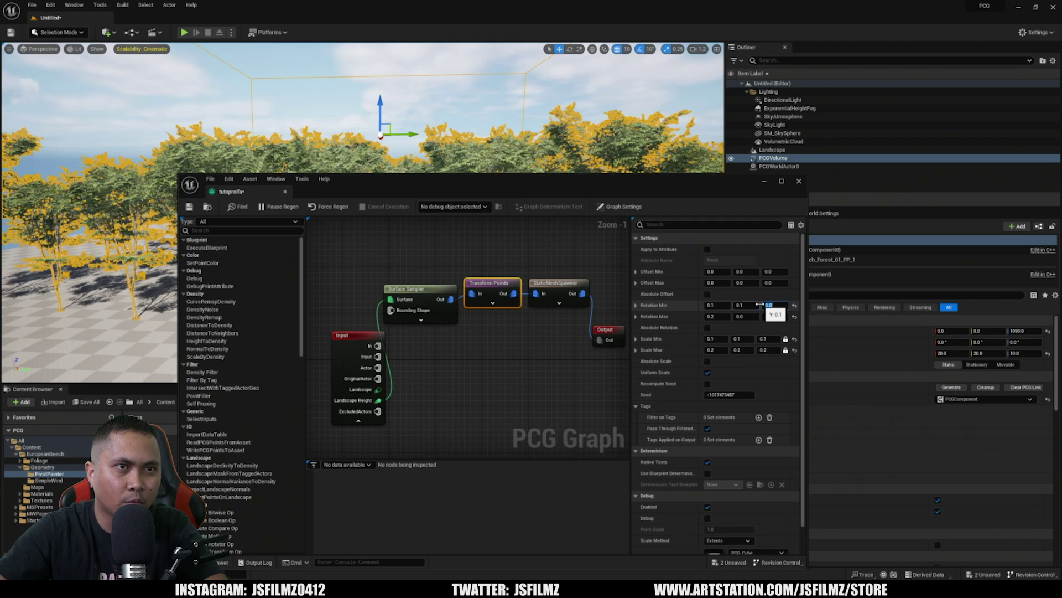
type(".1")
key("Tab")
key("Tab")
key("BackSpace")
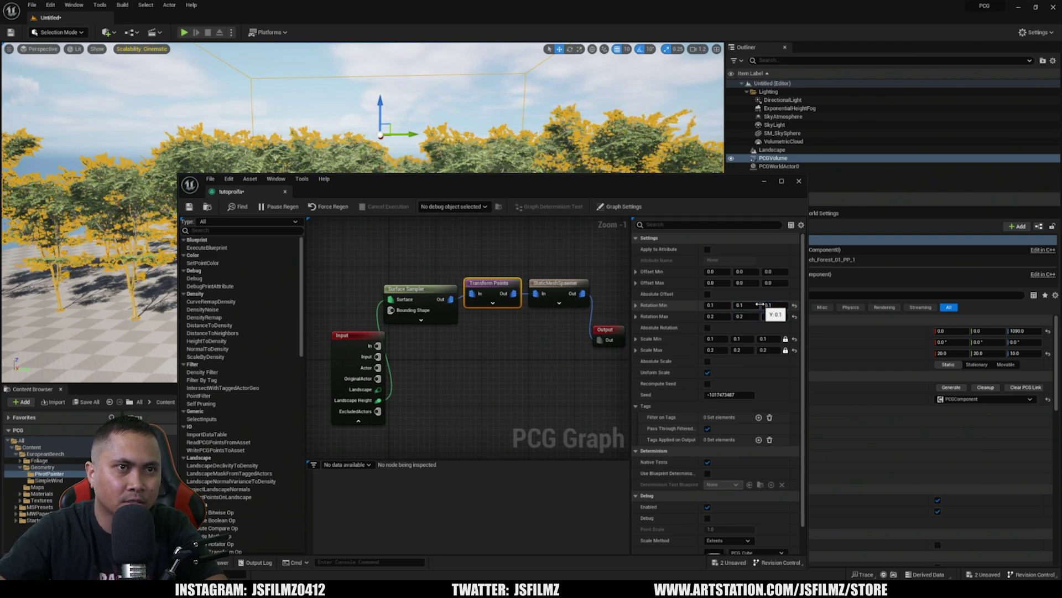
right_click_drag(520, 109, 510, 141)
right_click_drag(610, 149, 559, 149)
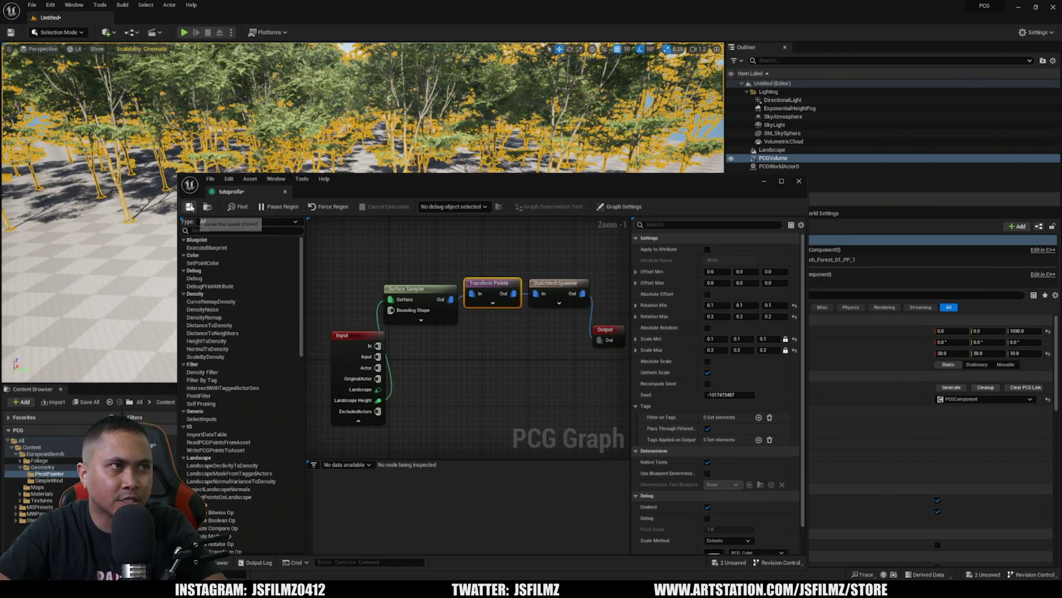
left_click(190, 206)
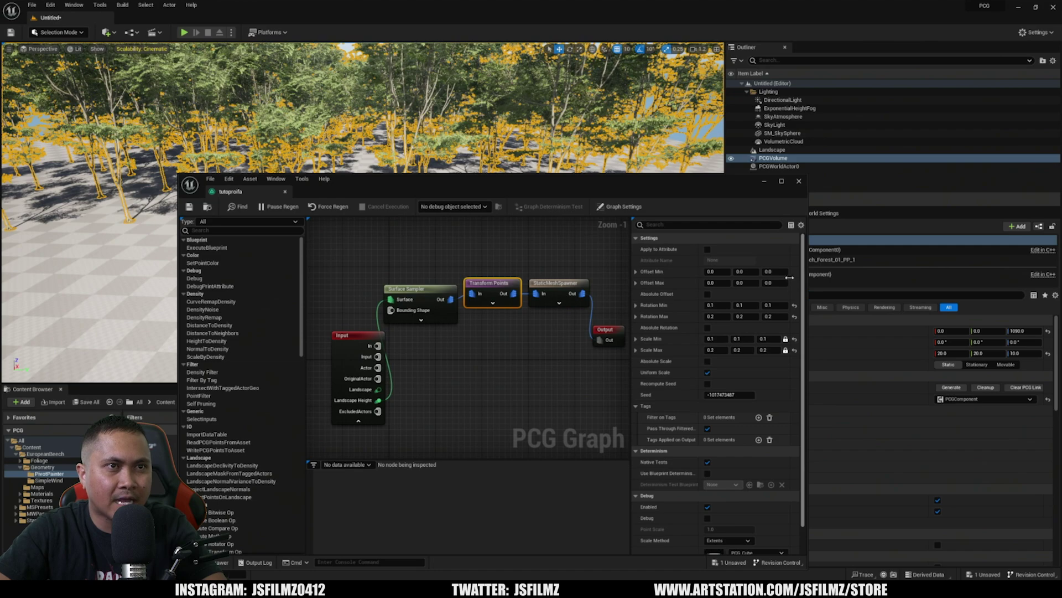
- Add a second mesh entry to the StaticMeshSpawner and move the graph window clear of the content folders
left_click(556, 284)
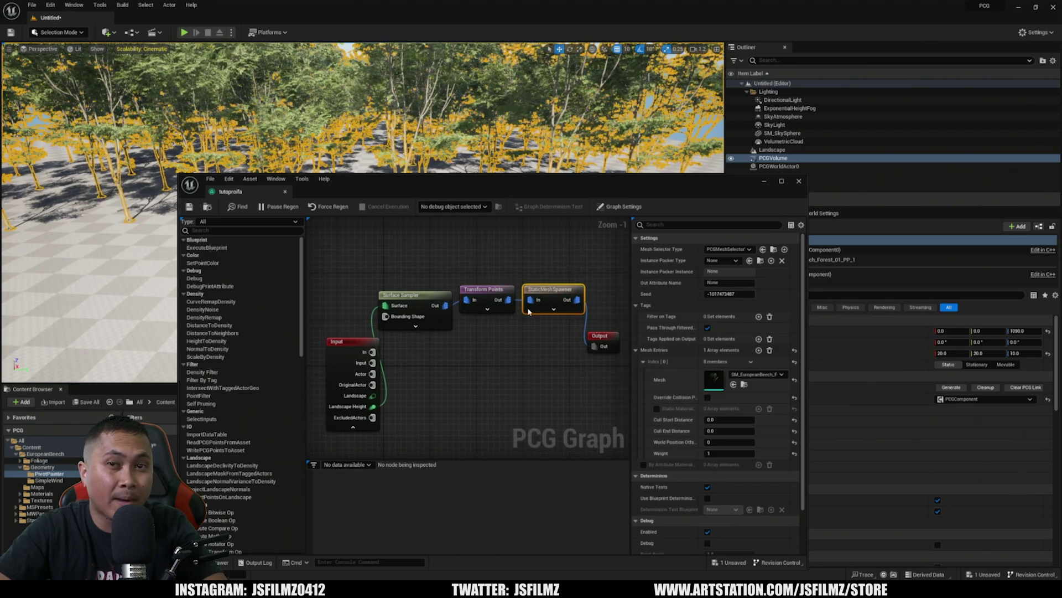
right_click(528, 311)
left_click(570, 294)
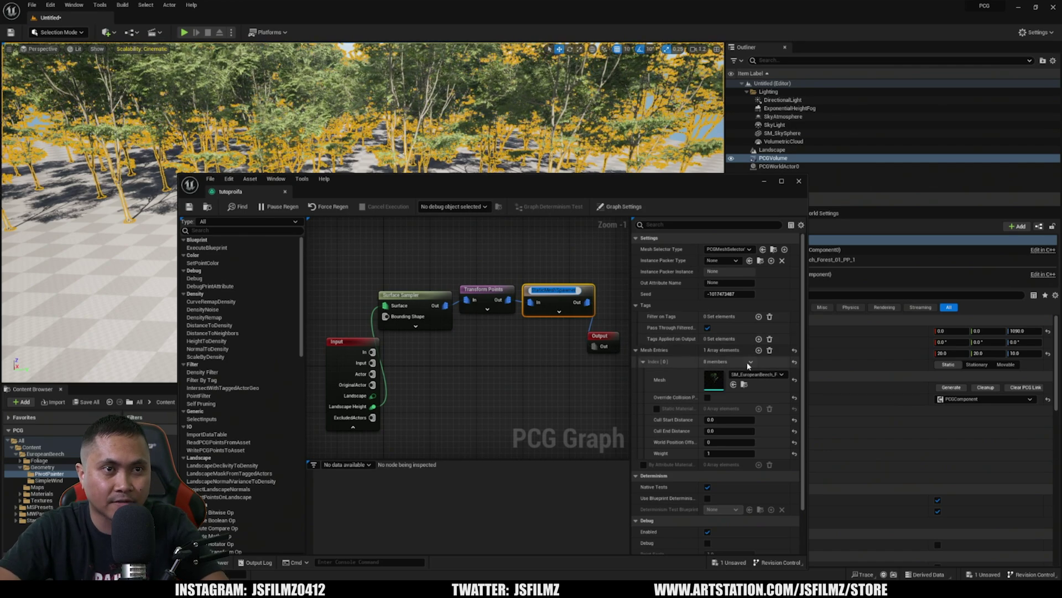
left_click(759, 350)
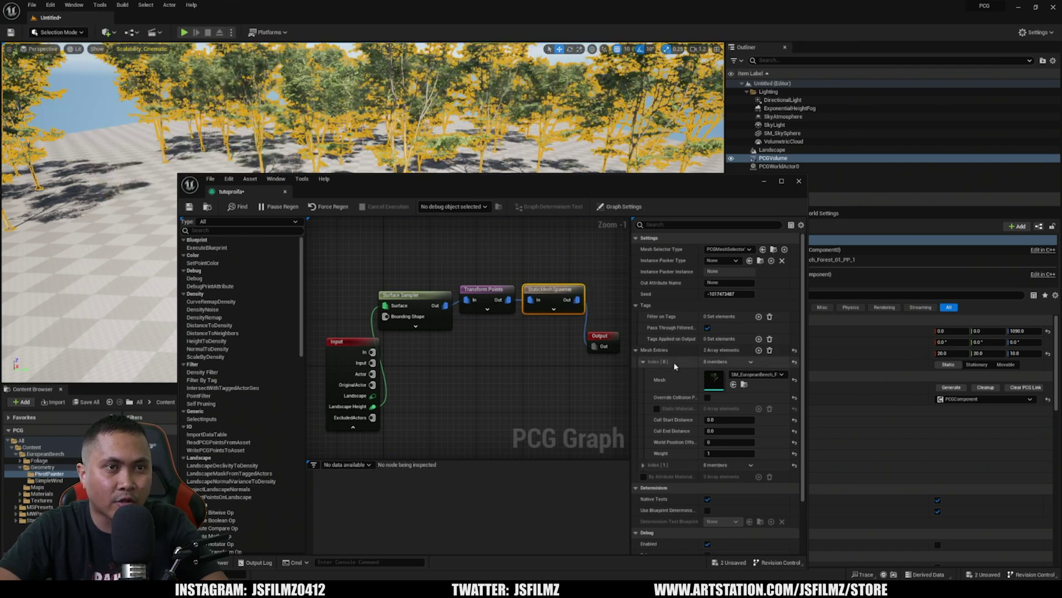
left_click_drag(448, 181, 702, 119)
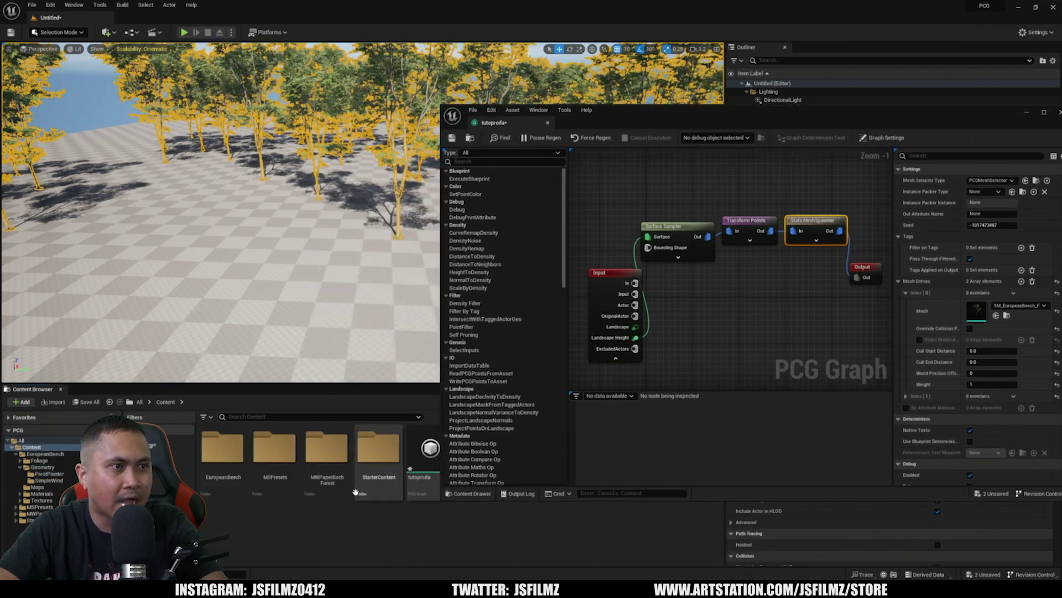
- Open the Debris meshes folder of MWPaperBirchForest in the content folders, keeping the graph window clear of the assets
left_click(329, 481)
double_click(333, 484)
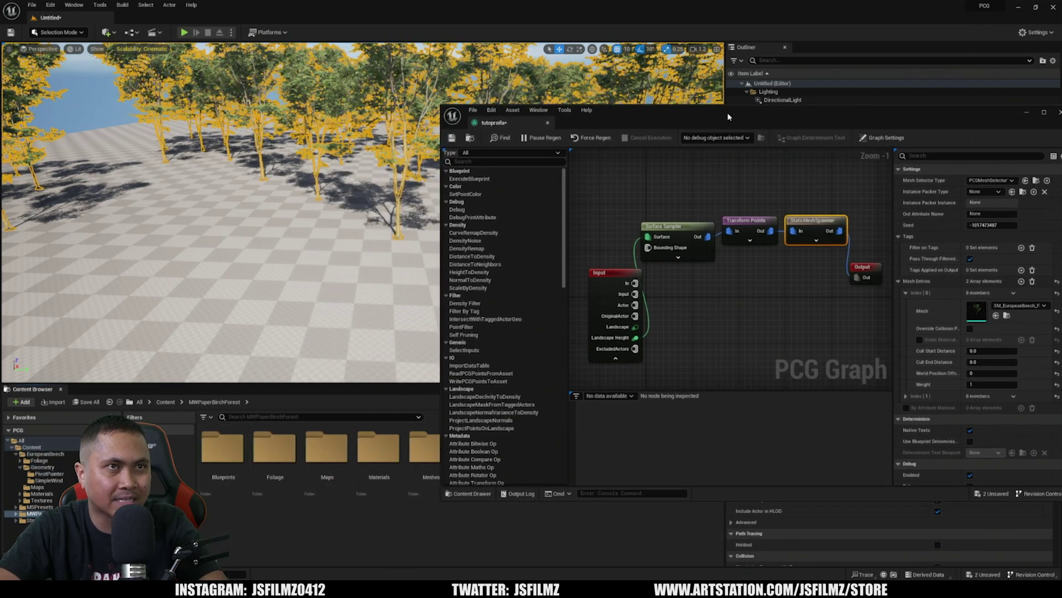
left_click_drag(727, 112, 764, 65)
left_click(431, 451)
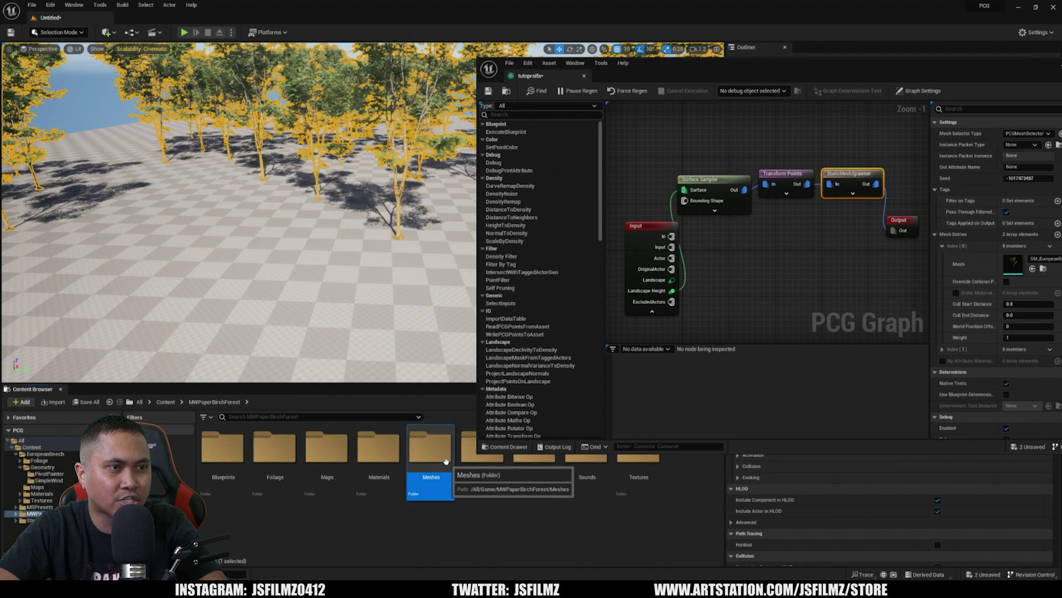
double_click(431, 451)
left_click(379, 482)
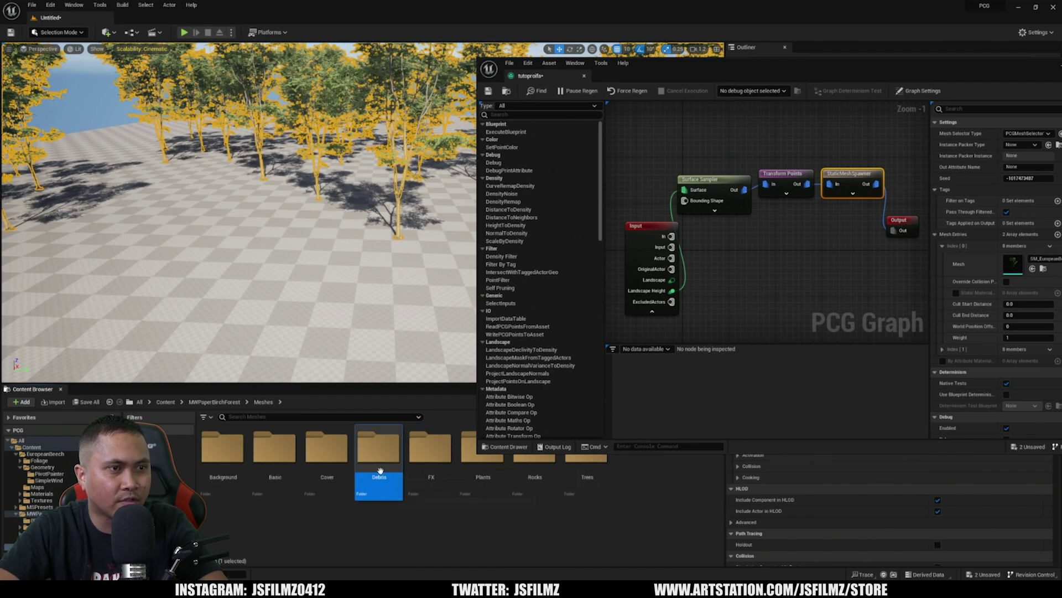
double_click(380, 483)
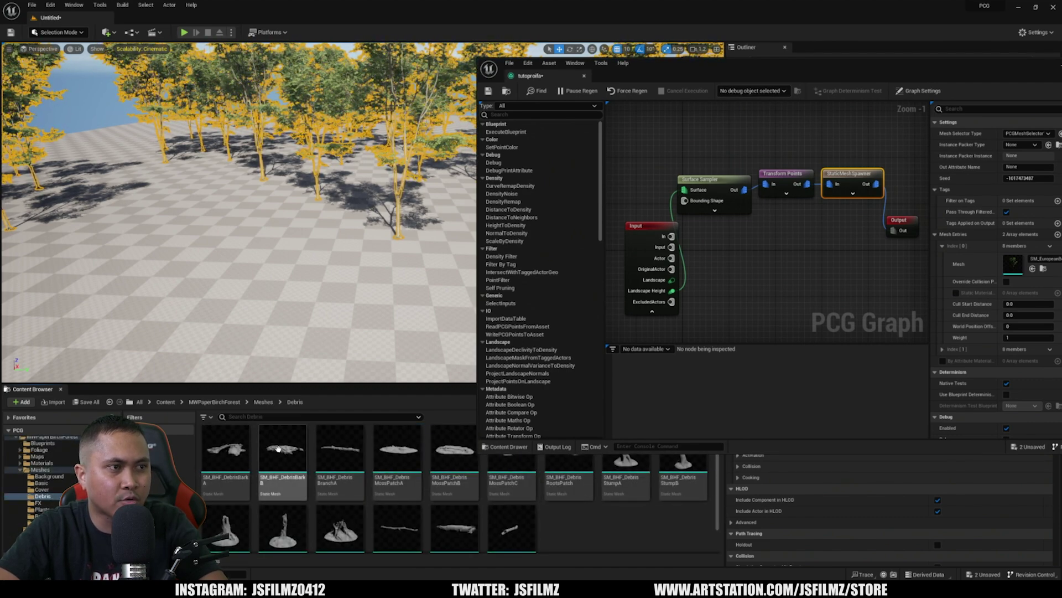
- Assign the SM_BHF_DebrisBarkA mesh to the second mesh entry of the StaticMeshSpawner
left_click_drag(893, 63, 718, 64)
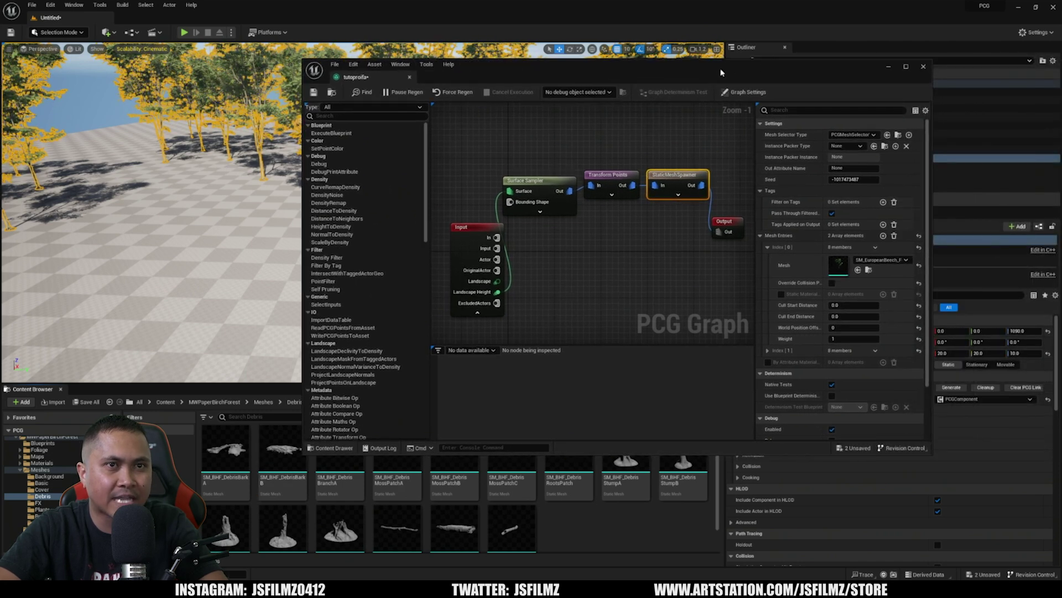
left_click(768, 350)
scroll(786, 343, "down", 1)
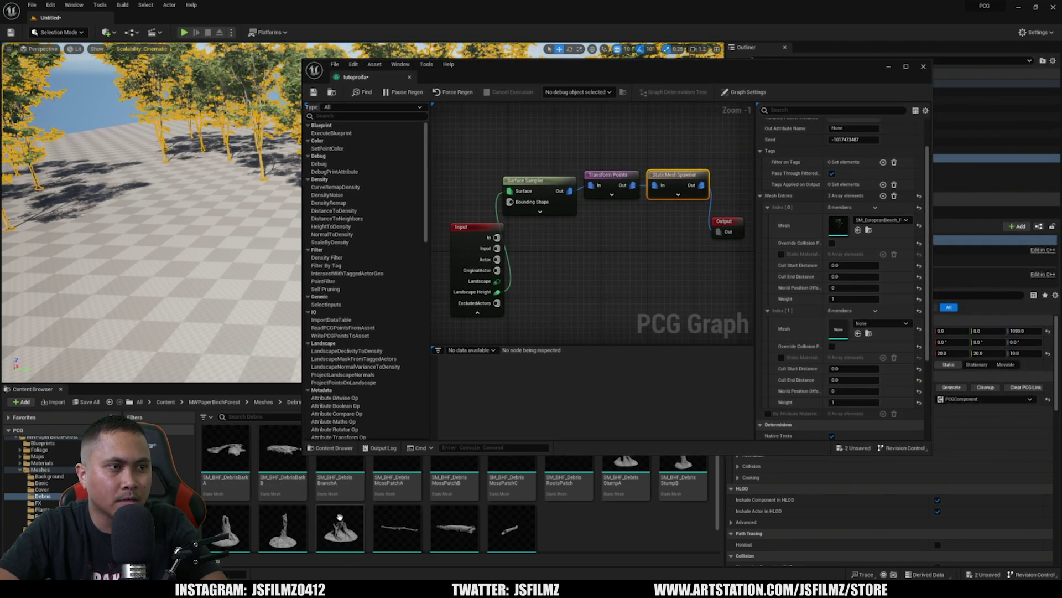
left_click_drag(225, 450, 836, 331)
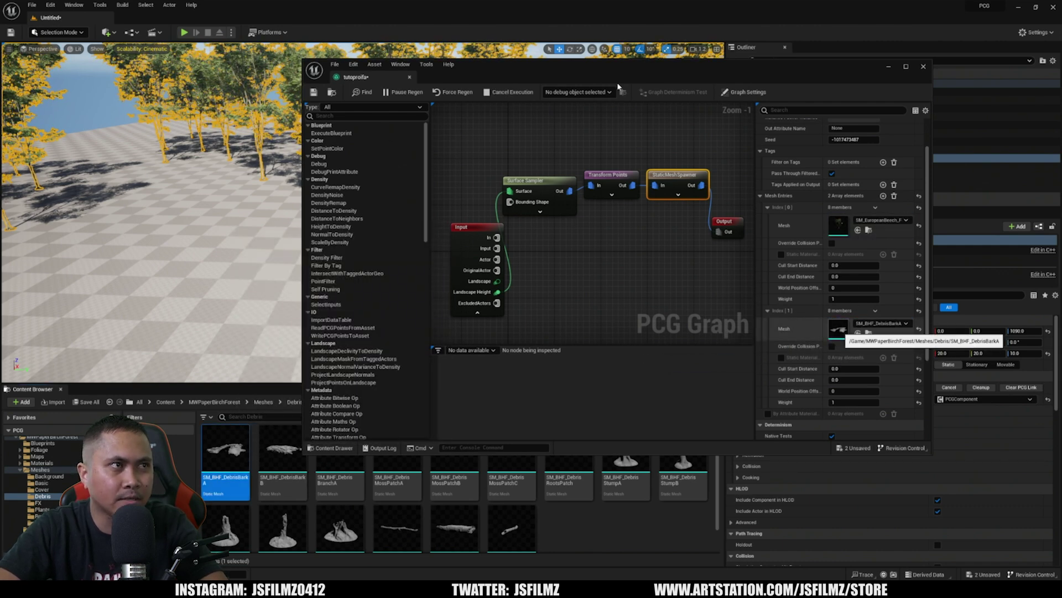
- Move the graph window out of the way and examine the bark debris scattered on the ground between the trees
left_click_drag(618, 85, 695, 115)
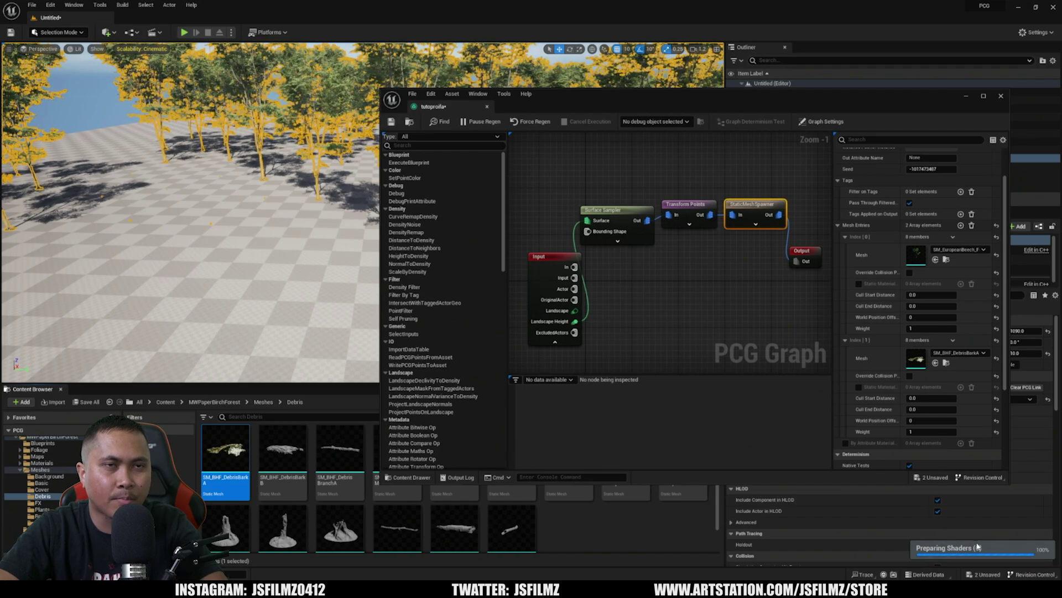
key("w")
scroll(221, 222, "down", 3)
right_click_drag(221, 221, 191, 222)
left_click_drag(809, 100, 669, 78)
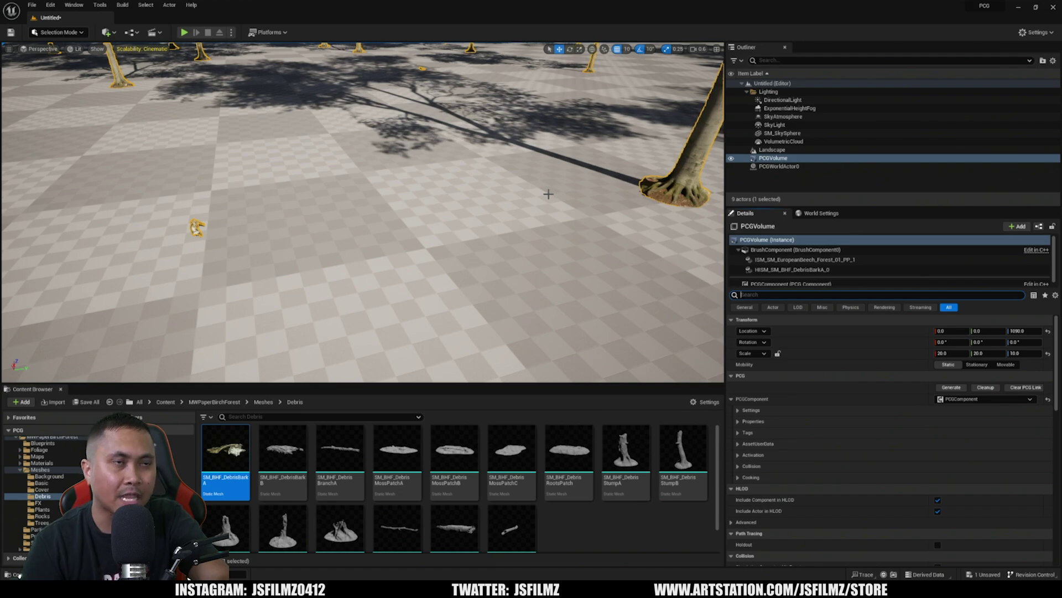
key("s")
right_click_drag(524, 218, 524, 117)
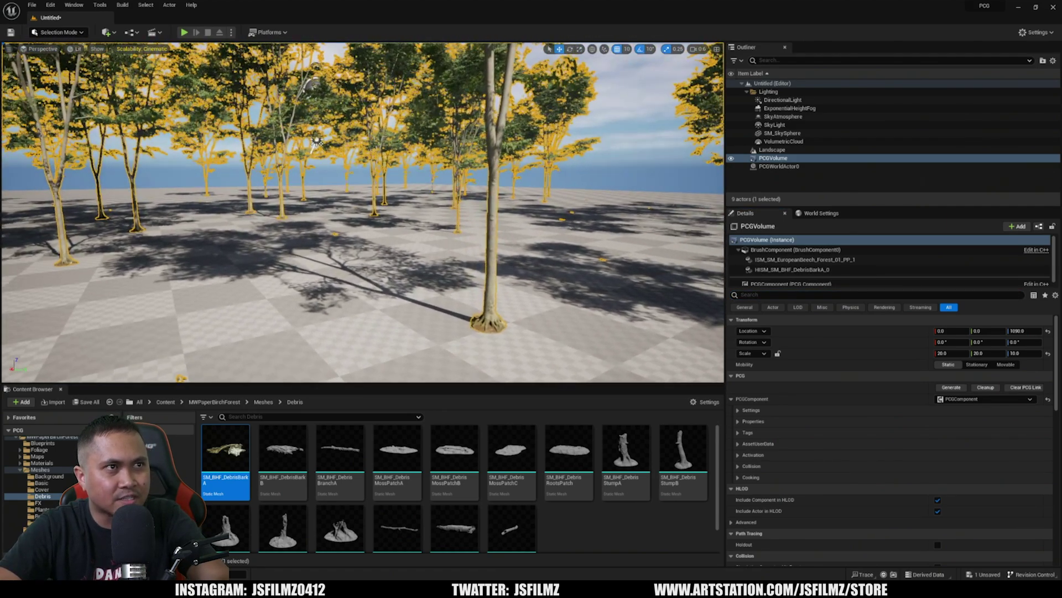
key("s")
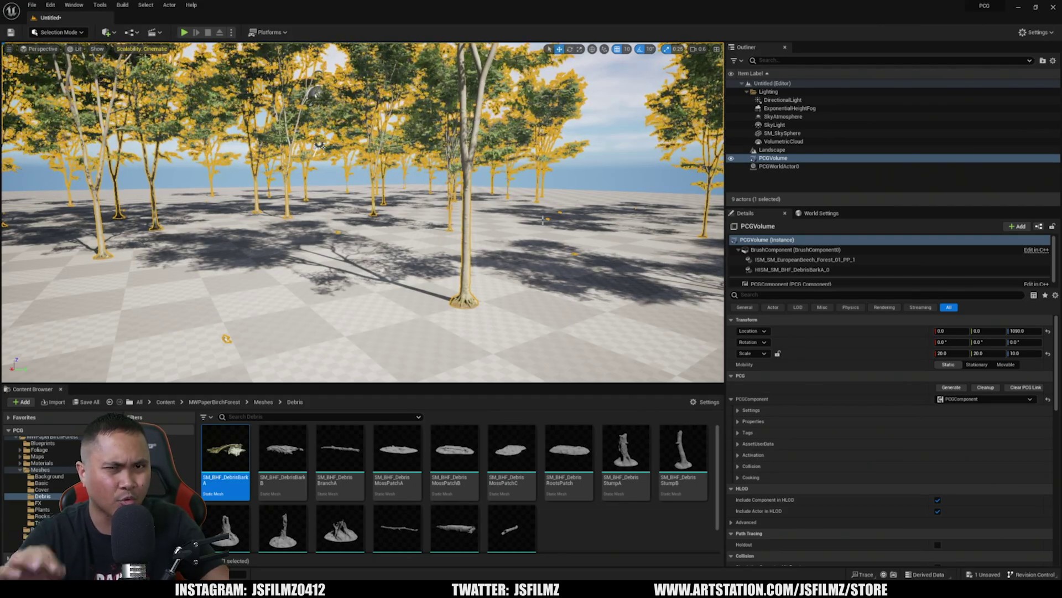
- Move the PCG volume back and forth across the landscape and inspect the regenerated forest from above and at ground level
right_click_drag(356, 211, 362, 184)
key("s")
left_click_drag(384, 137, 332, 138)
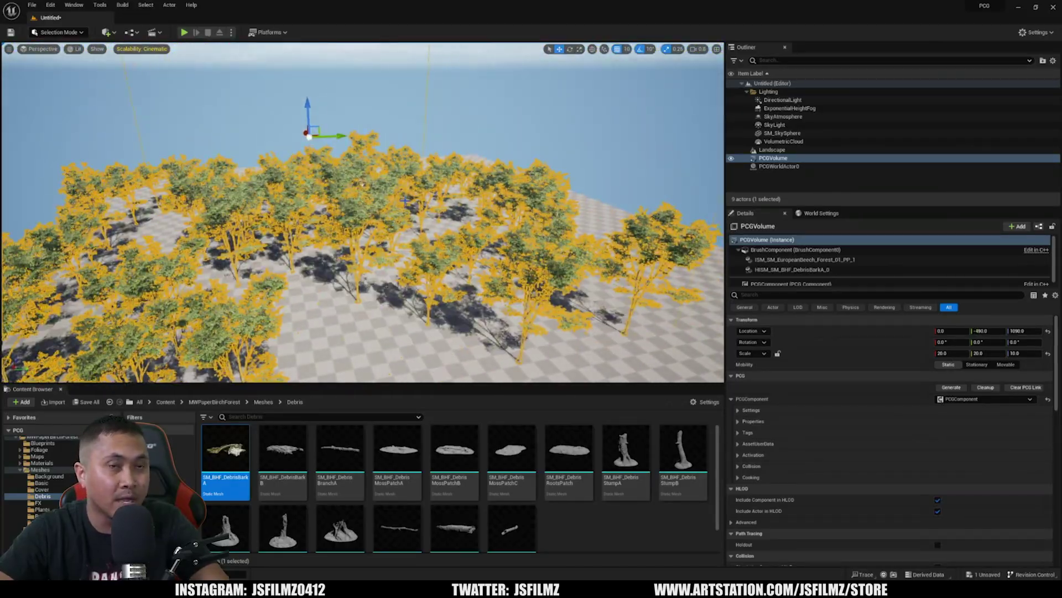
scroll(399, 196, "down", 4)
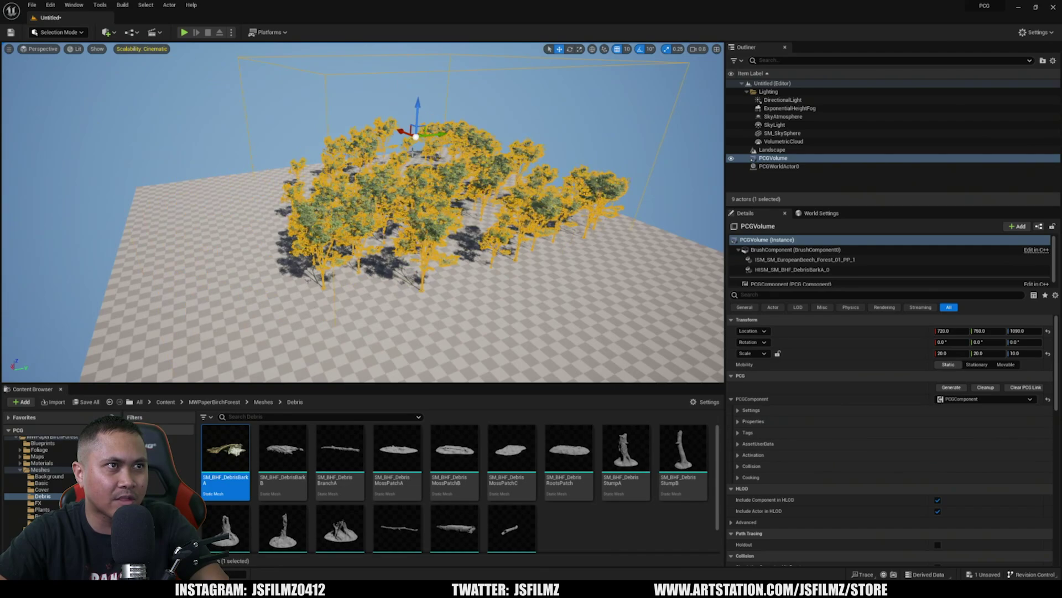
left_click_drag(400, 133, 506, 169)
right_click_drag(506, 169, 546, 188)
left_click_drag(461, 166, 389, 144)
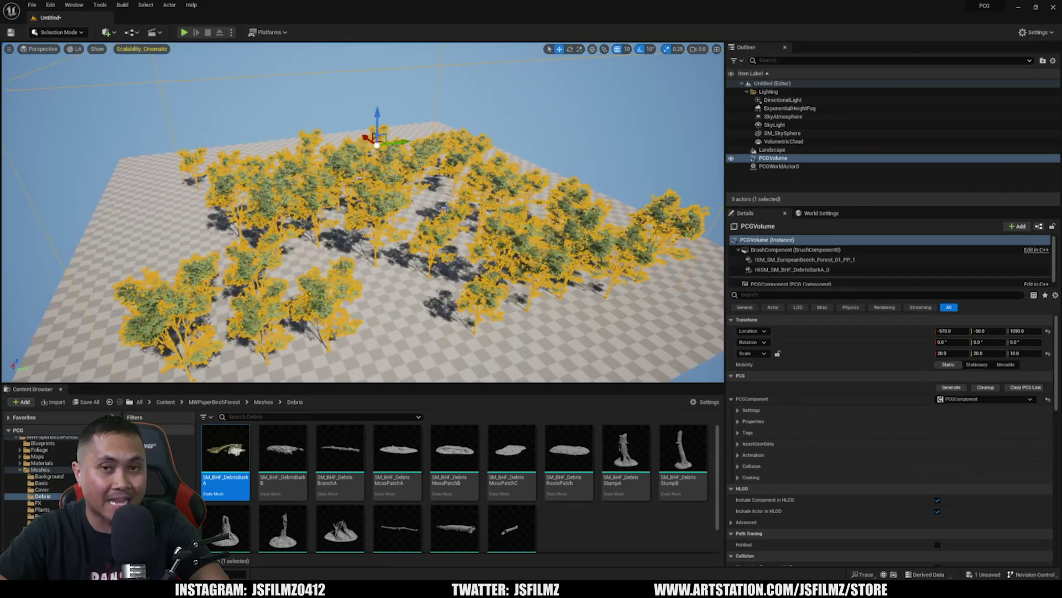
scroll(374, 142, "down", 2)
right_click_drag(377, 145, 392, 73)
right_click_drag(458, 260, 458, 226)
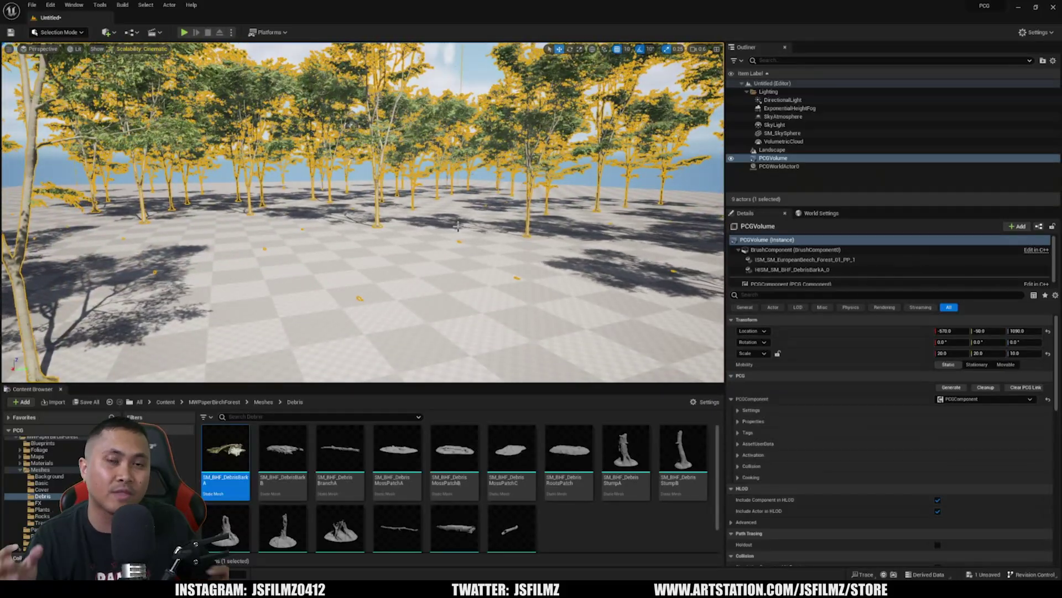